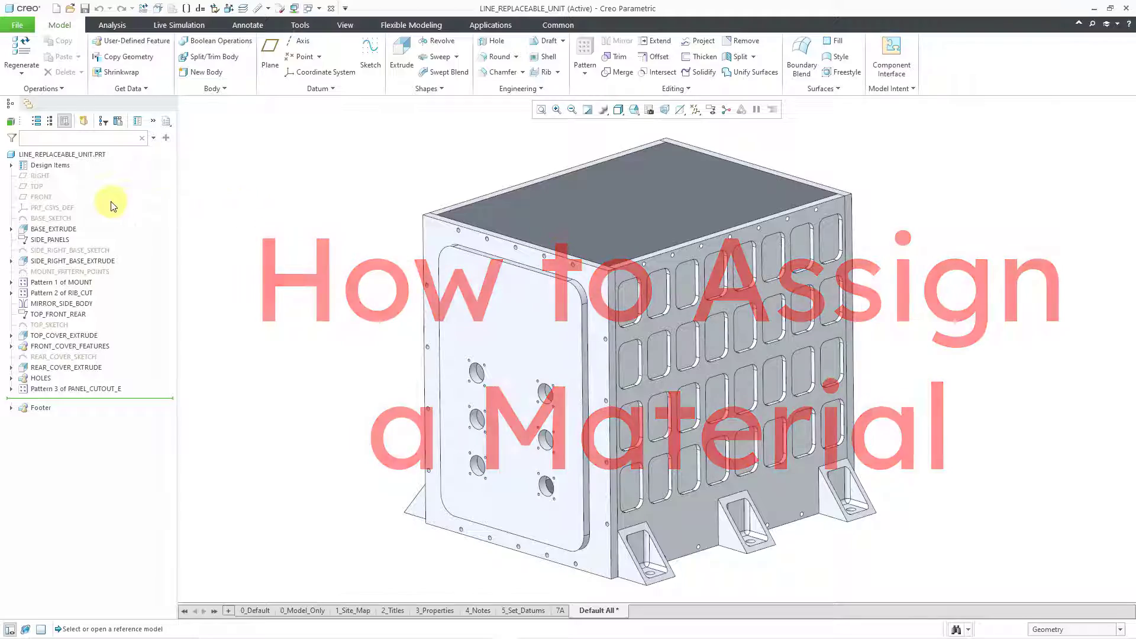
- Expand Design Items of LINE_REPLACEABLE_UNIT to list its six bodies and annotations
{"action": "left_click", "coordinate": [11, 165]}
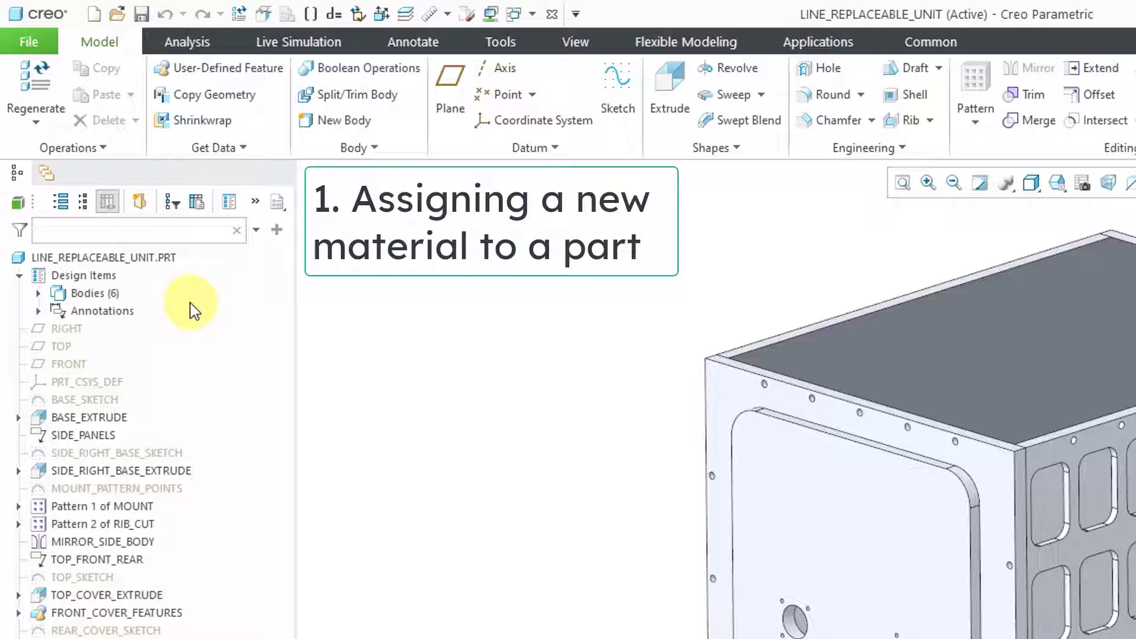
- Set steel.mtl from Legacy-Materials as the part's master material for all six bodies
{"action": "left_click", "coordinate": [157, 264]}
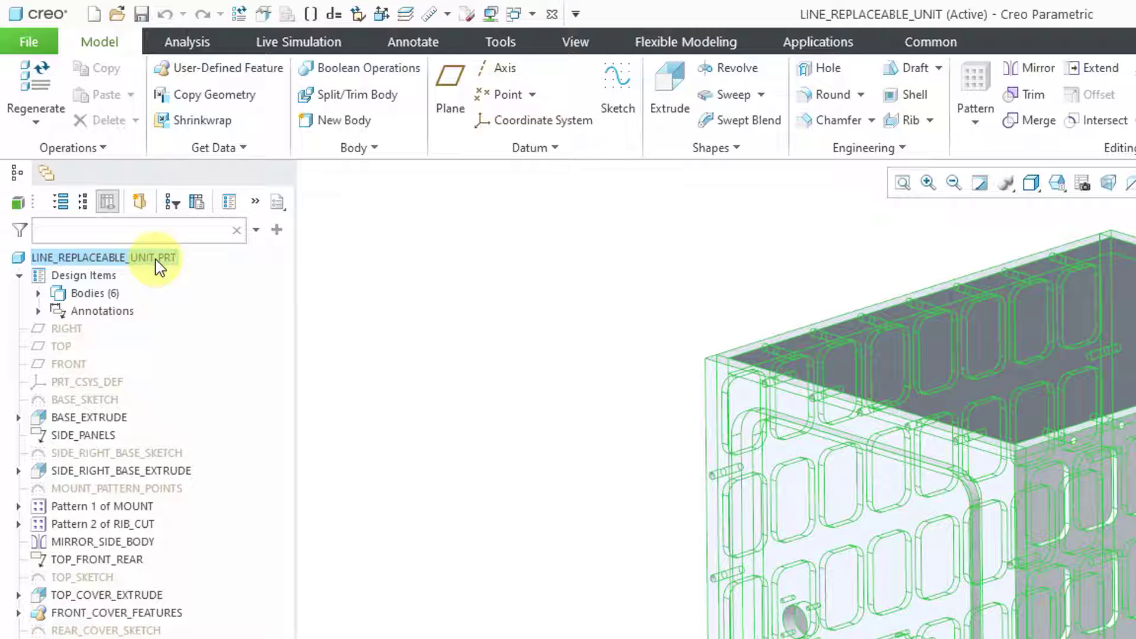
{"action": "right_click", "coordinate": [158, 267]}
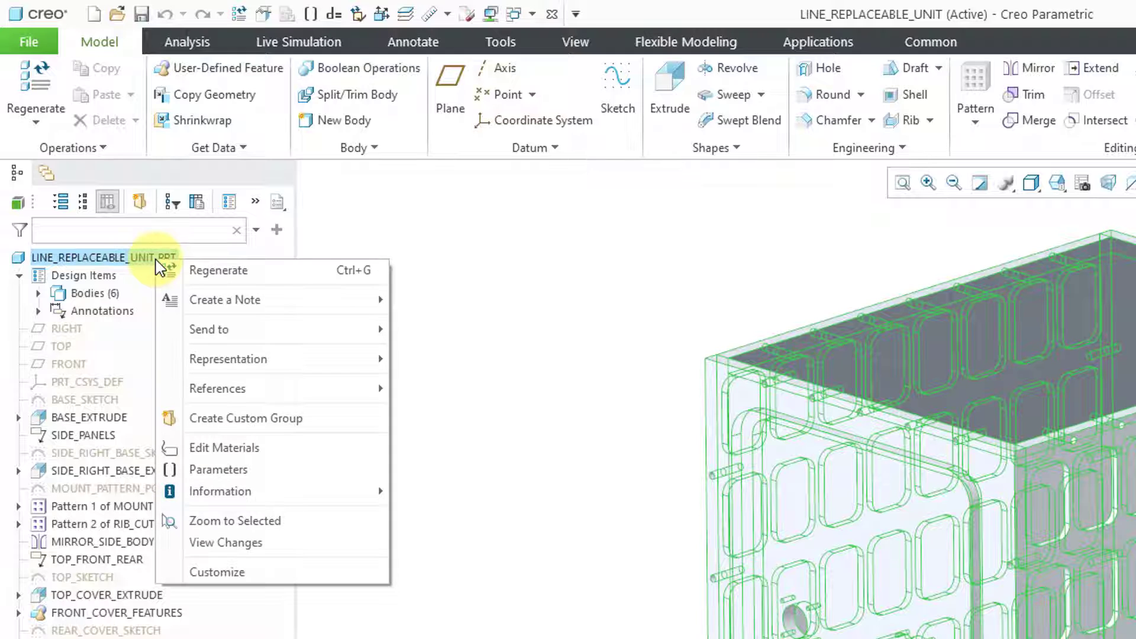
{"action": "left_click", "coordinate": [287, 452]}
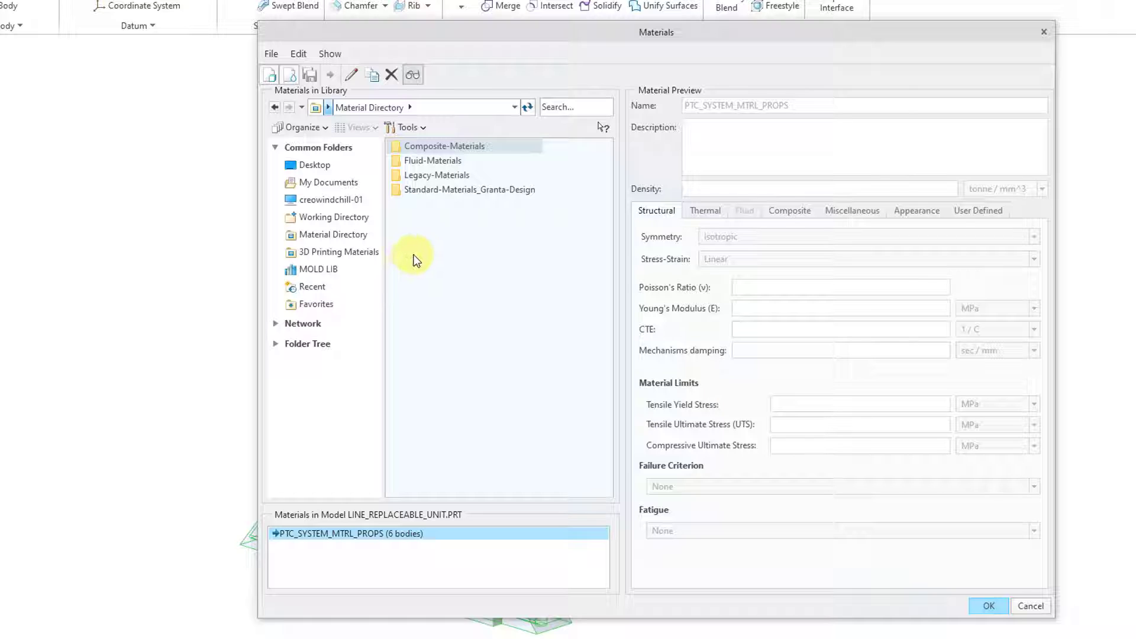
{"action": "double_click", "coordinate": [446, 176]}
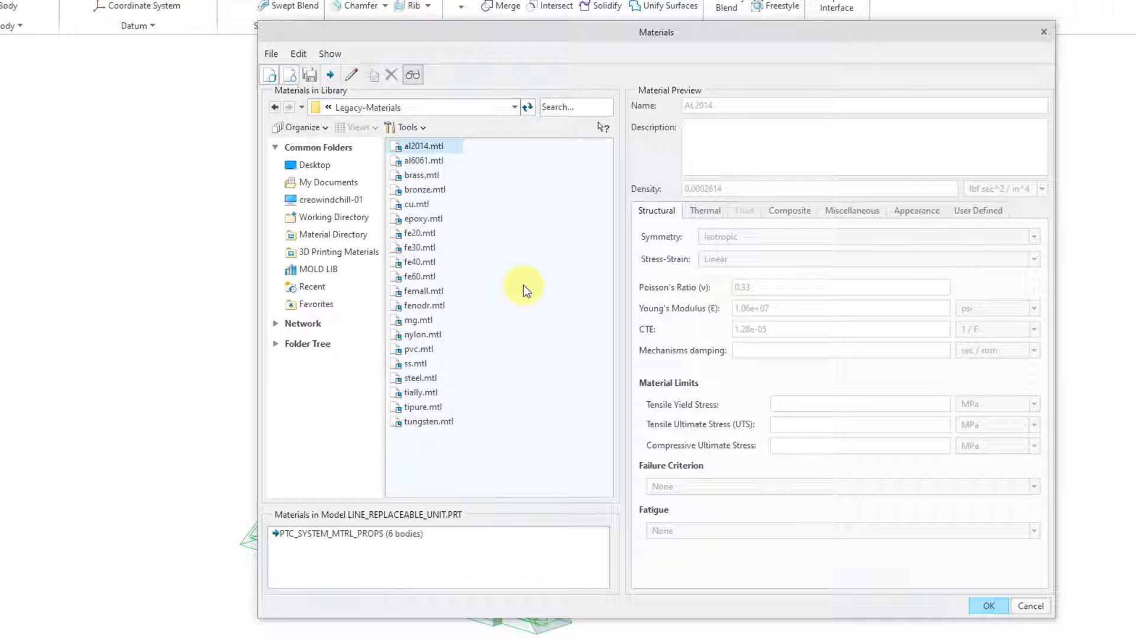
{"action": "left_click", "coordinate": [427, 379]}
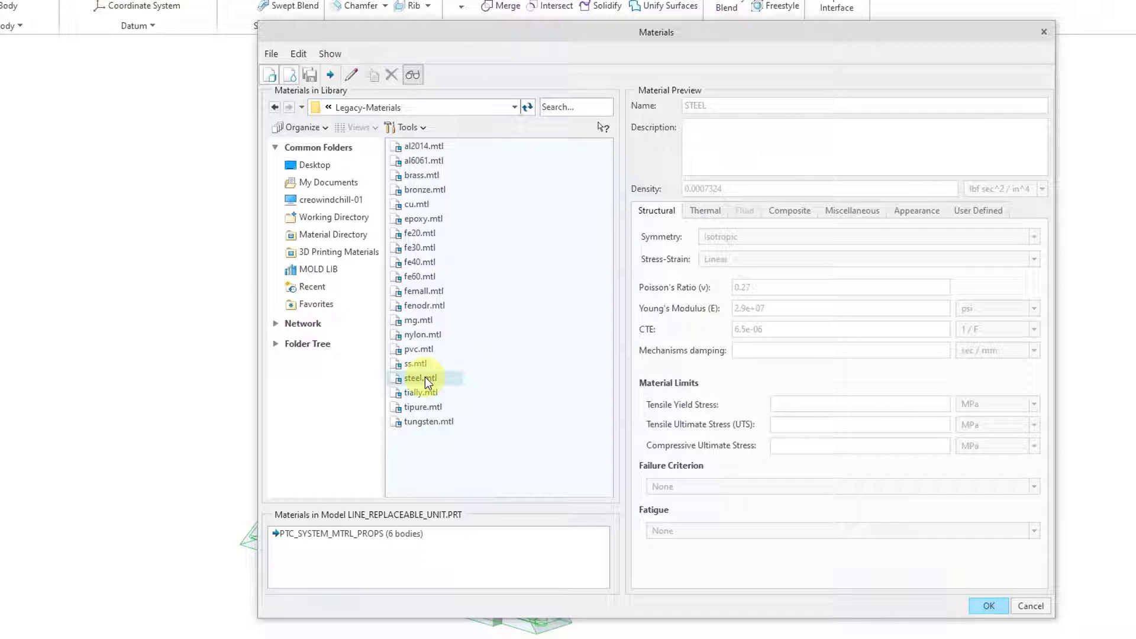
{"action": "right_click", "coordinate": [426, 378]}
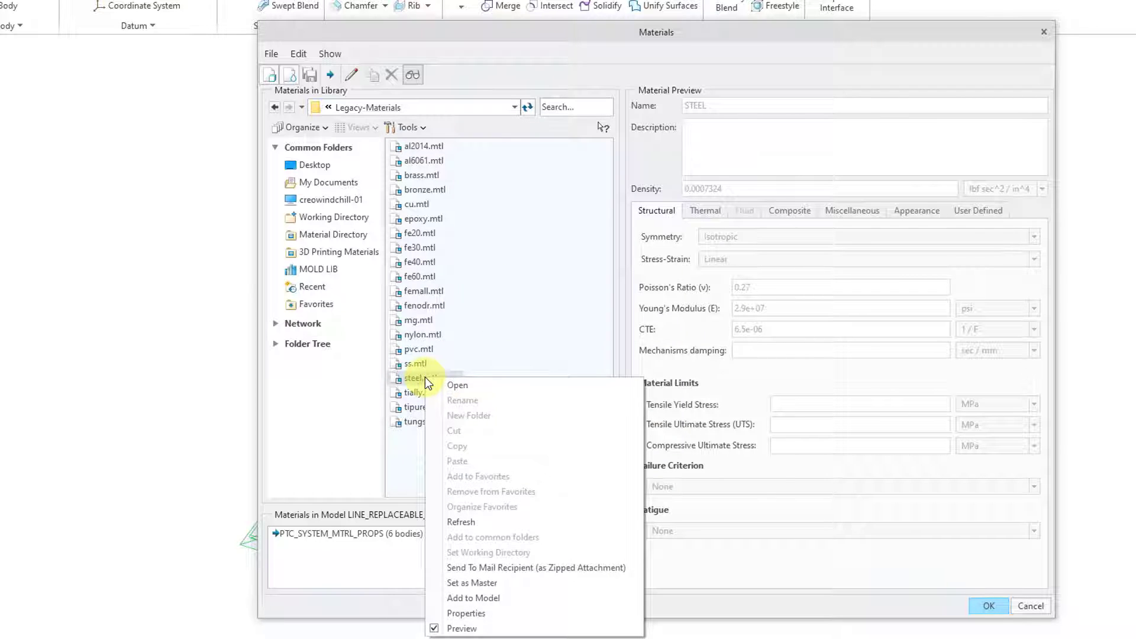
{"action": "left_click", "coordinate": [481, 583]}
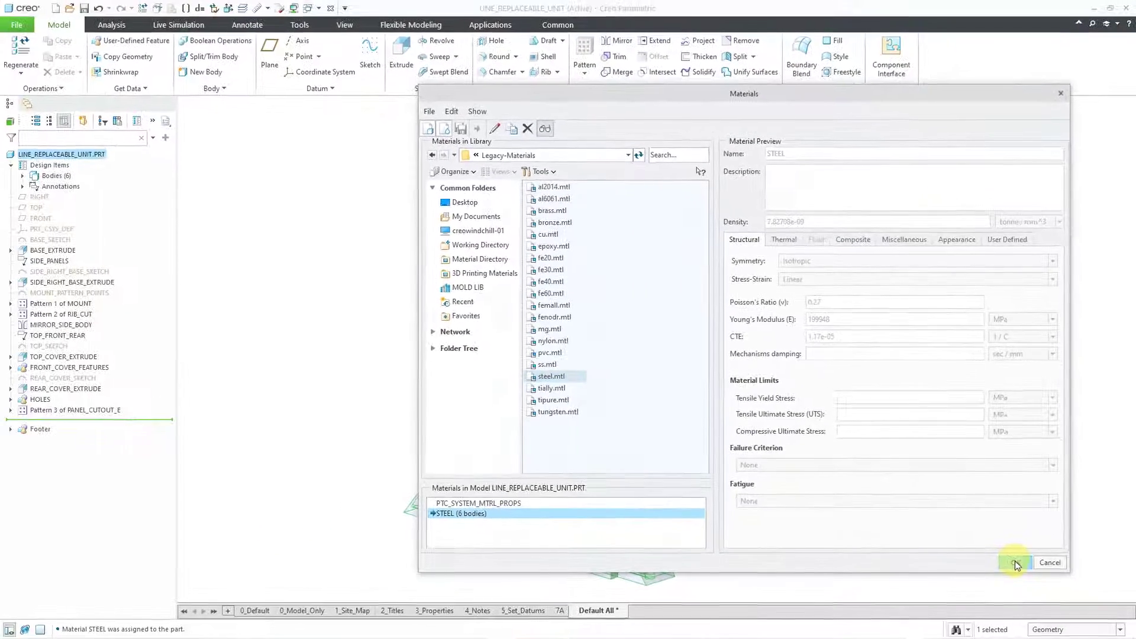
{"action": "left_click", "coordinate": [988, 604]}
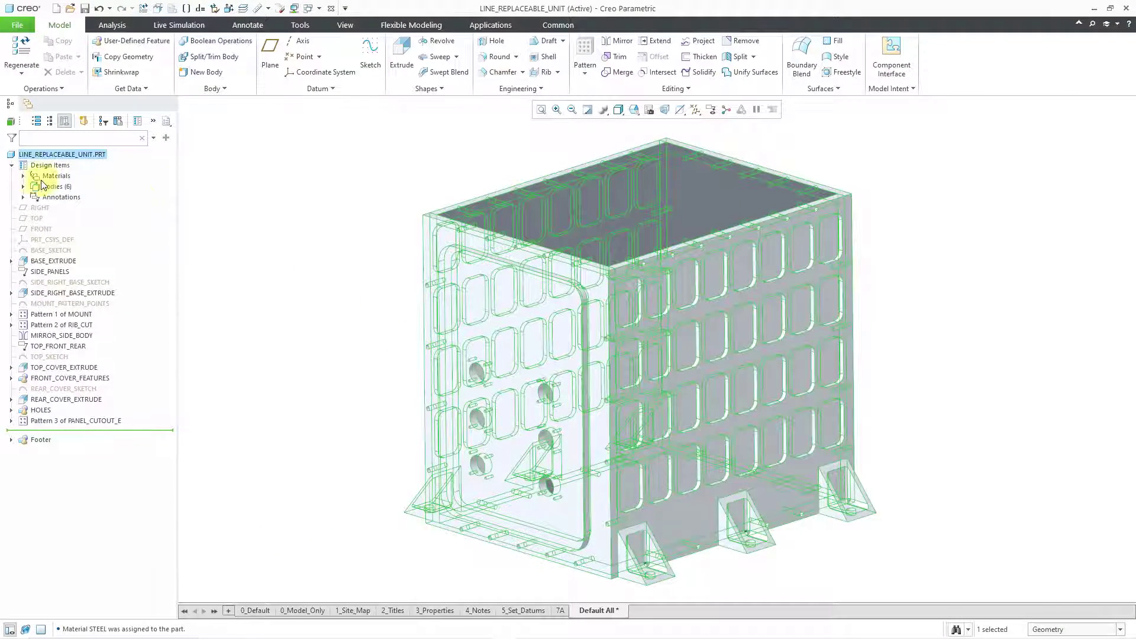
- Make tially.mtl from Legacy-Materials the master material, replacing STEEL on all six bodies
{"action": "left_click", "coordinate": [23, 177]}
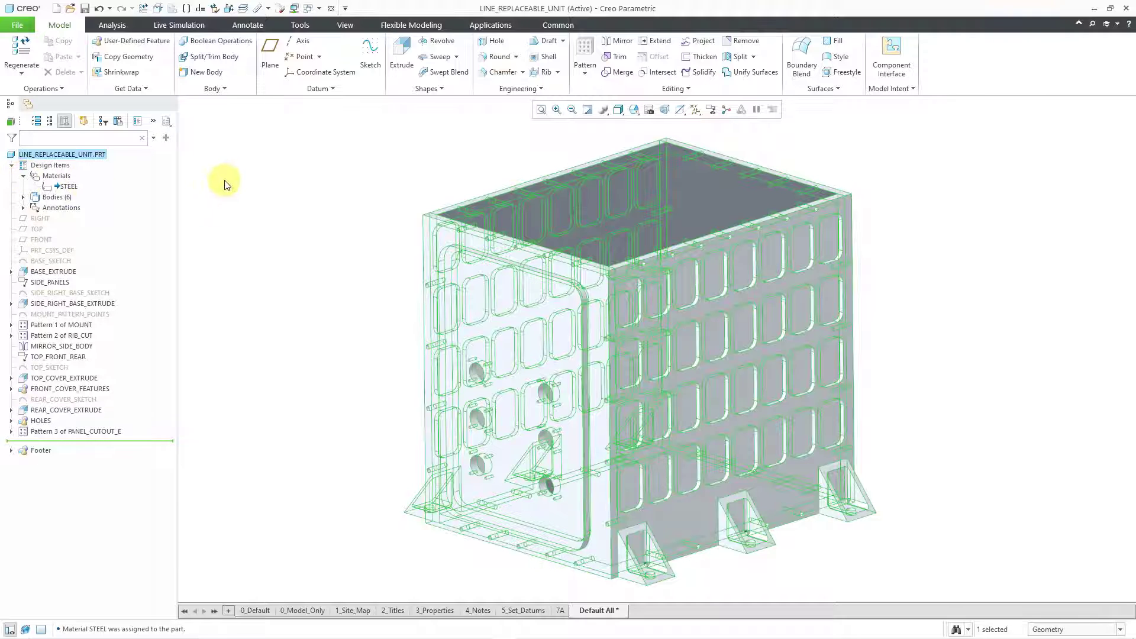
{"action": "left_click", "coordinate": [263, 186]}
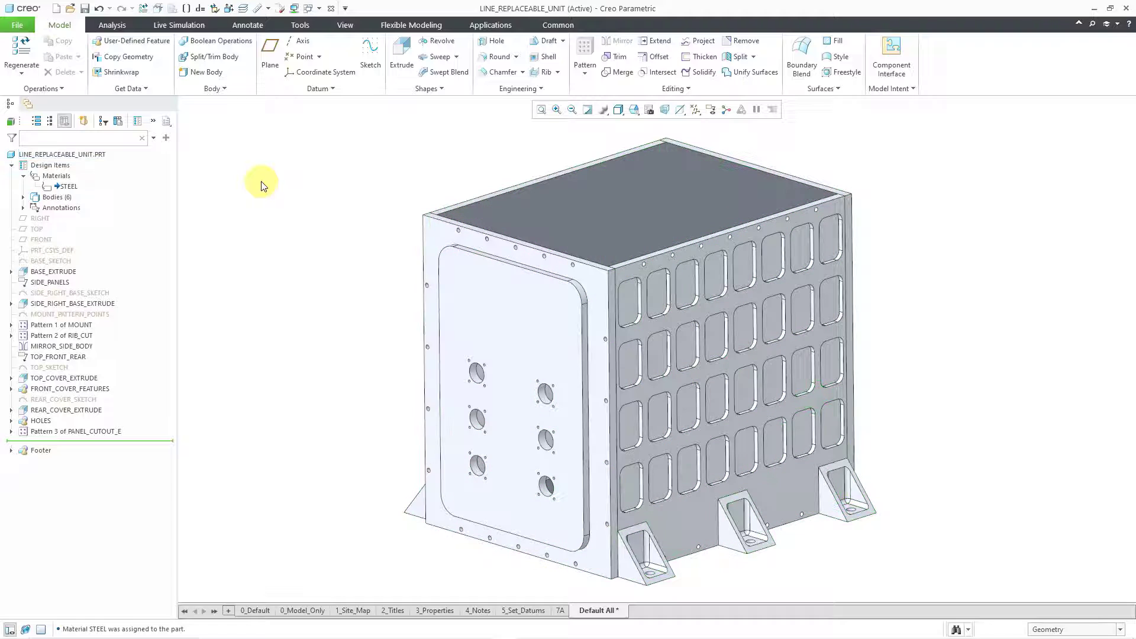
{"action": "right_click", "coordinate": [61, 182]}
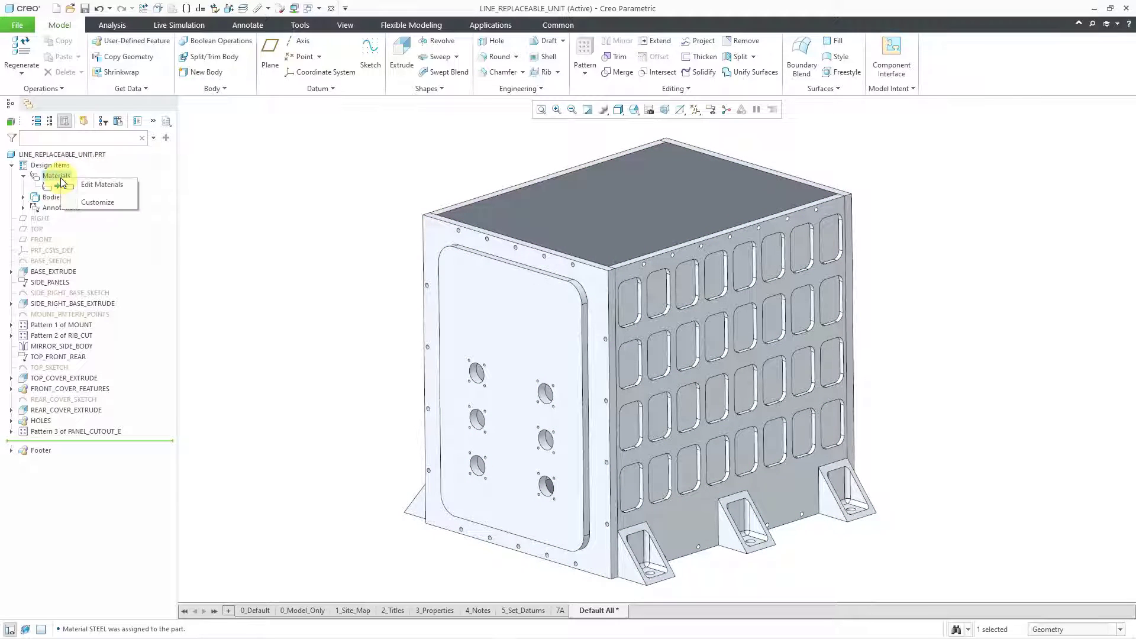
{"action": "left_click", "coordinate": [104, 186]}
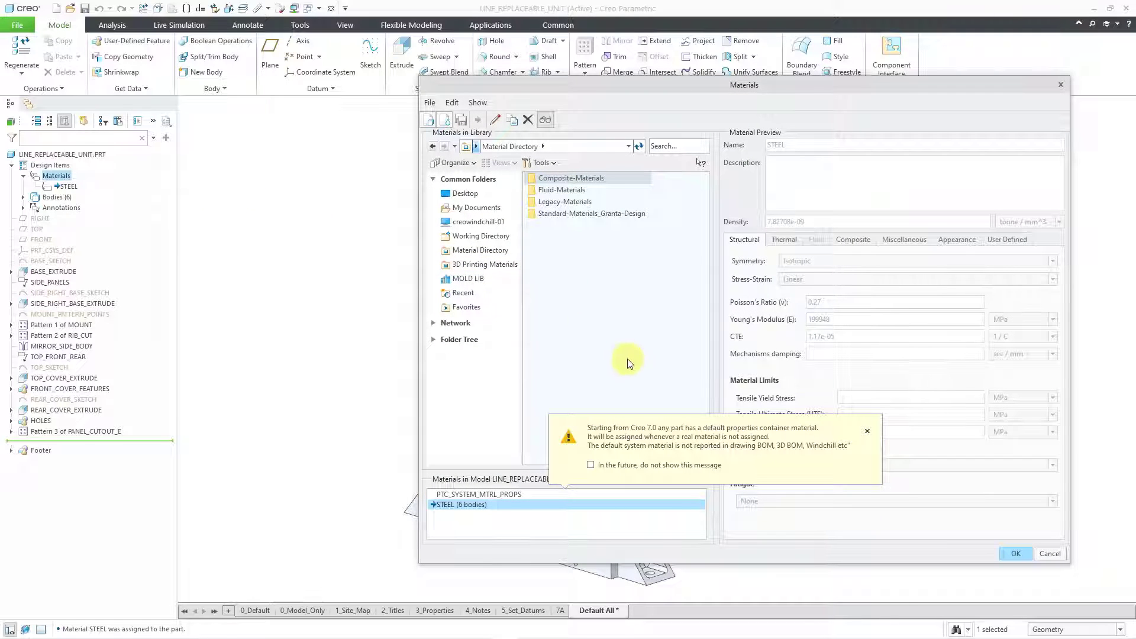
{"action": "left_click", "coordinate": [867, 431]}
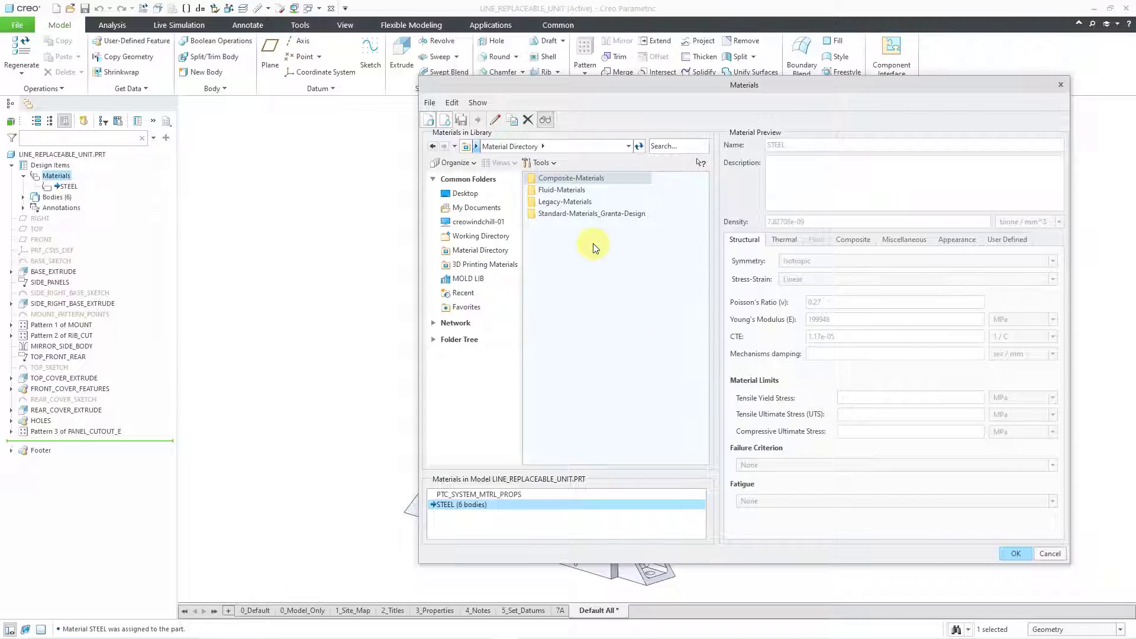
{"action": "double_click", "coordinate": [584, 202]}
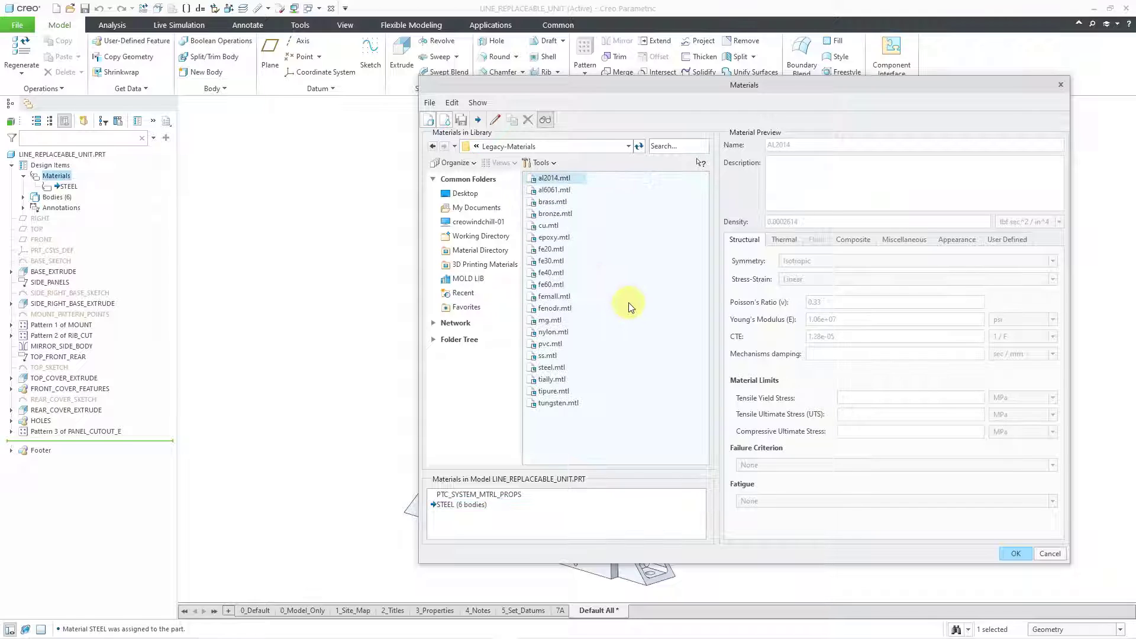
{"action": "right_click", "coordinate": [556, 380]}
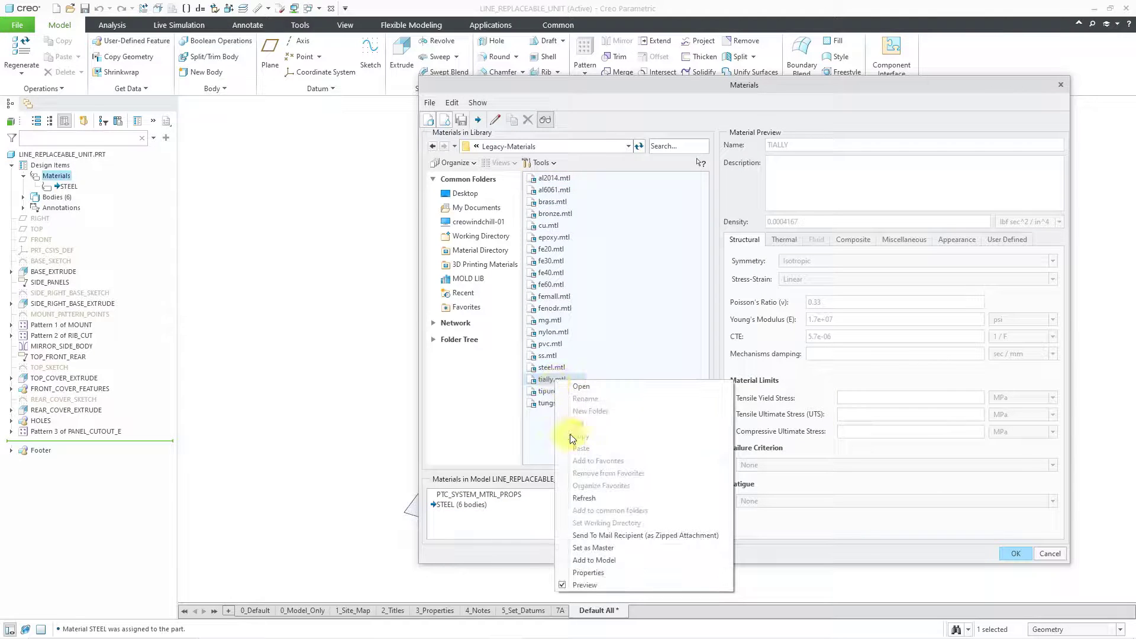
{"action": "left_click", "coordinate": [602, 548]}
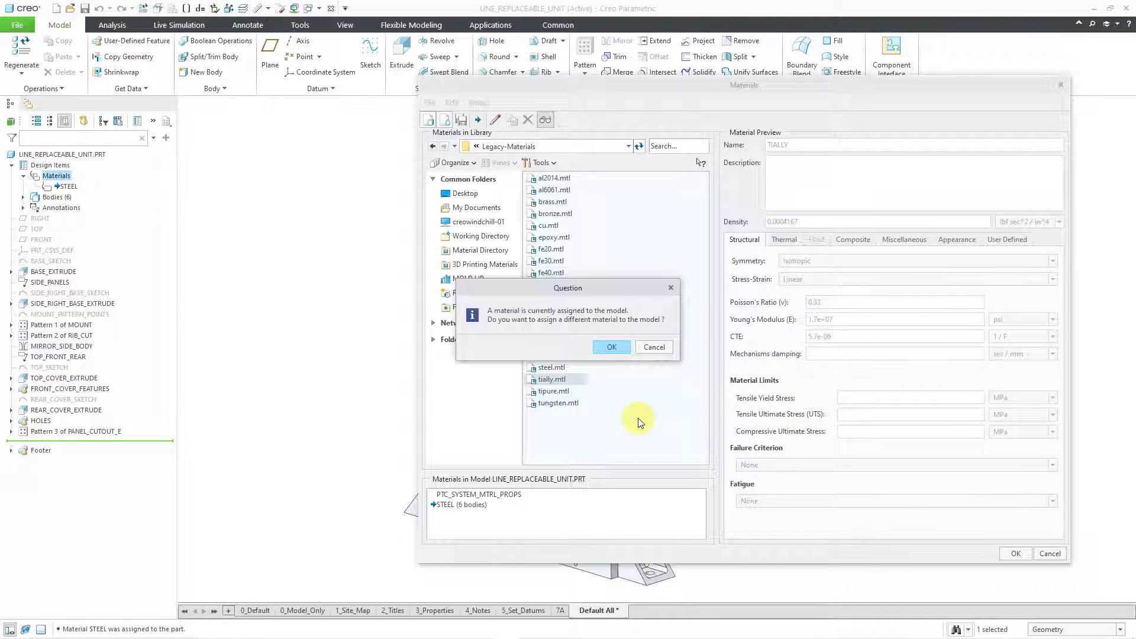
{"action": "left_click", "coordinate": [610, 347]}
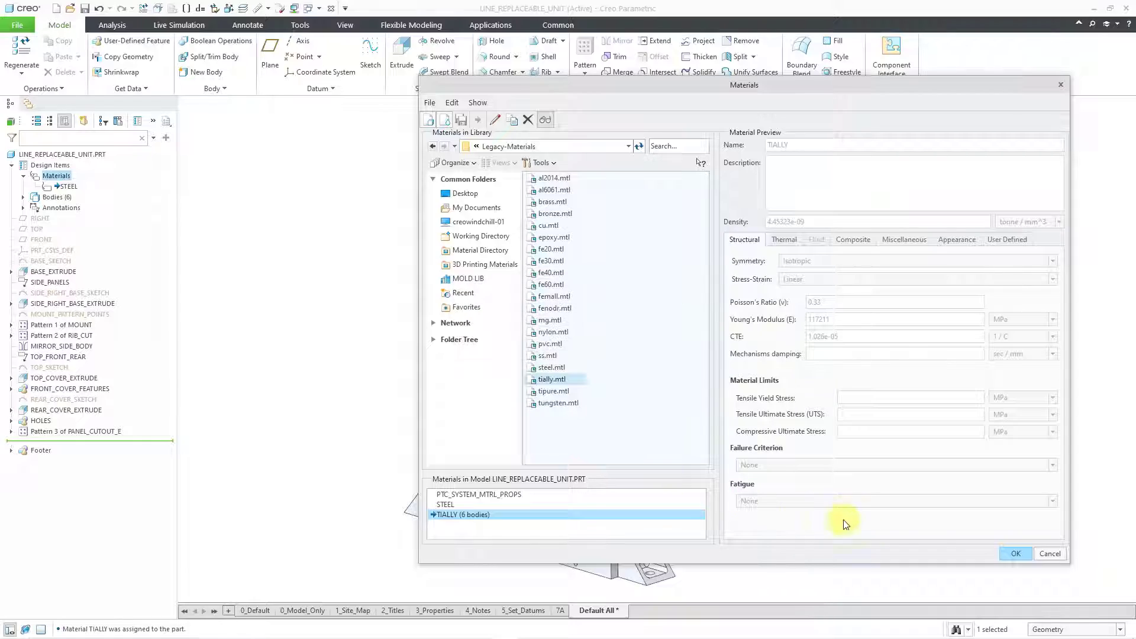
{"action": "left_click", "coordinate": [1015, 555]}
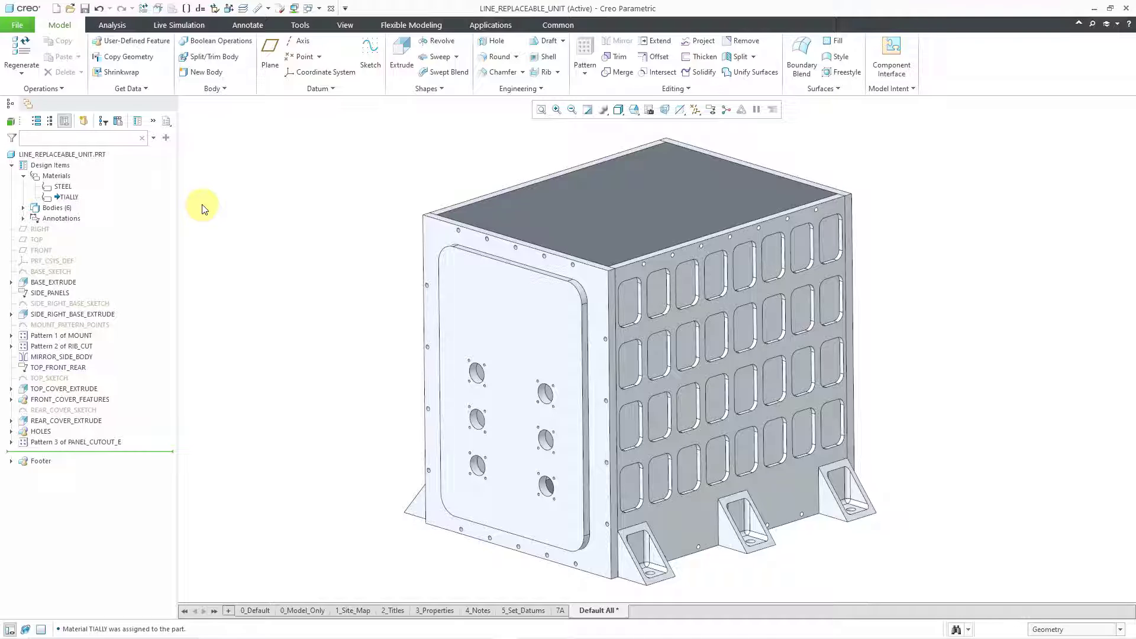
{"action": "left_click", "coordinate": [18, 25]}
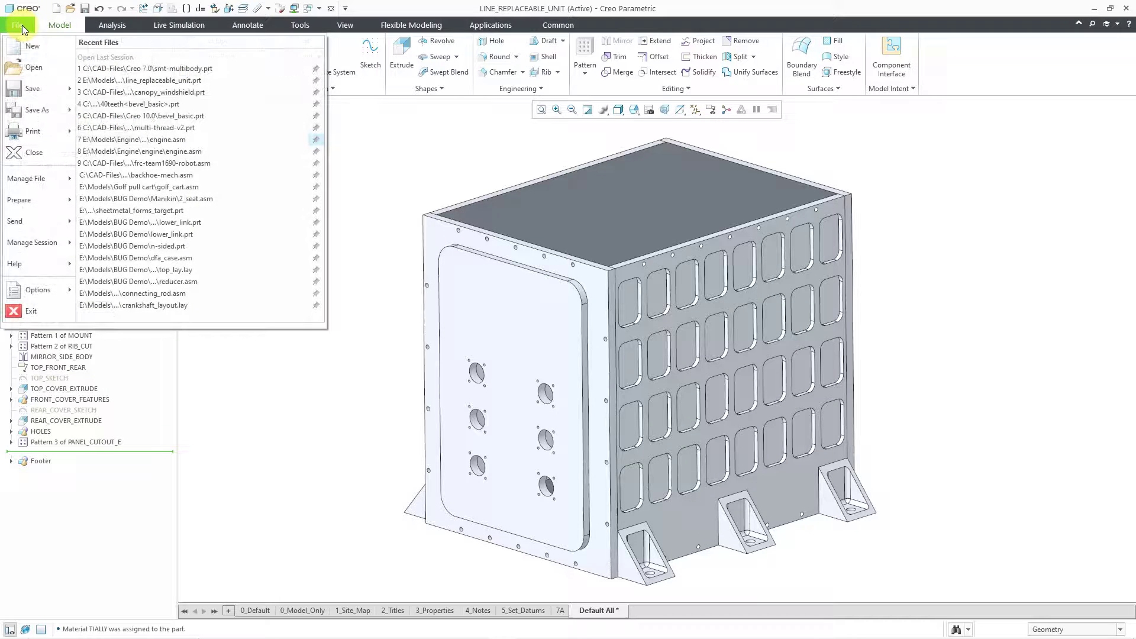
{"action": "left_click", "coordinate": [39, 198]}
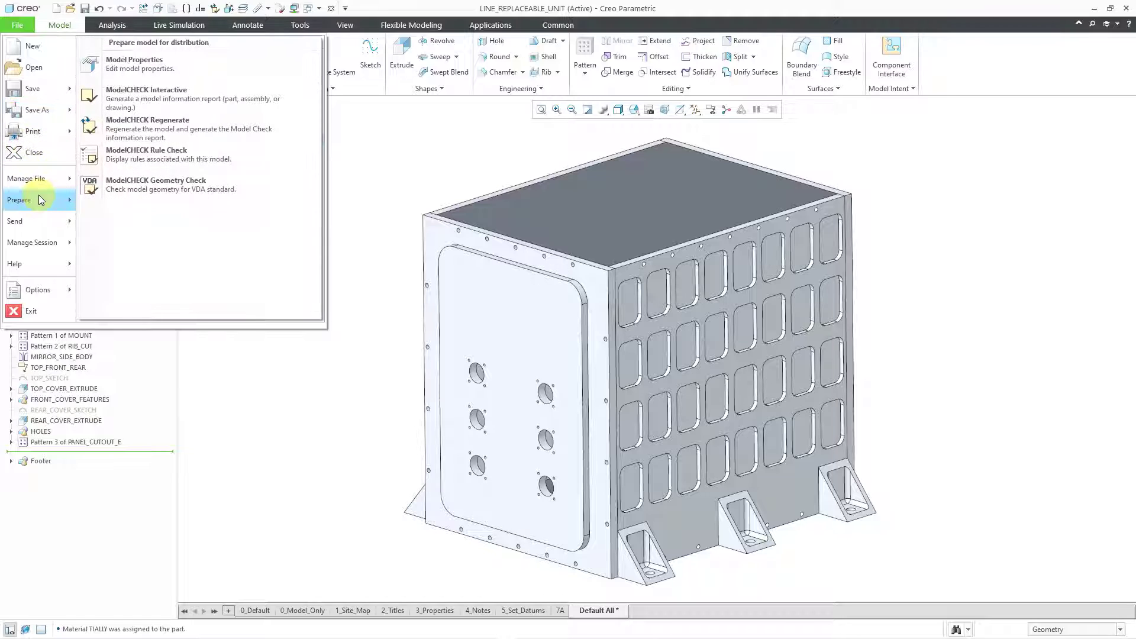
{"action": "left_click", "coordinate": [151, 66]}
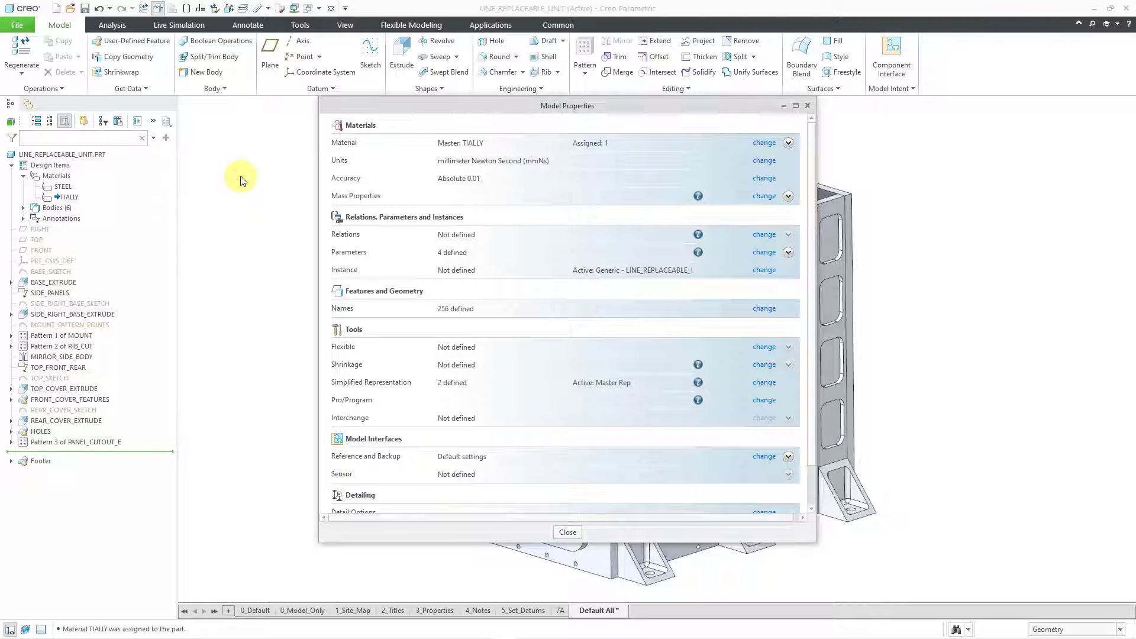
{"action": "left_click", "coordinate": [761, 147]}
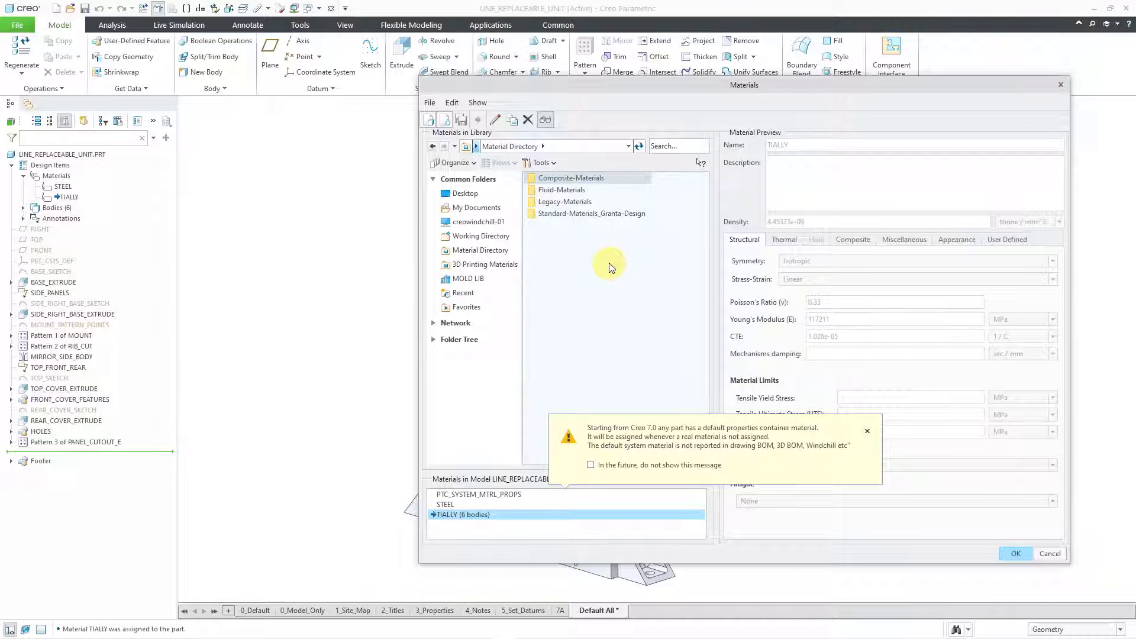
{"action": "left_click", "coordinate": [1057, 556]}
{"action": "left_click", "coordinate": [763, 346]}
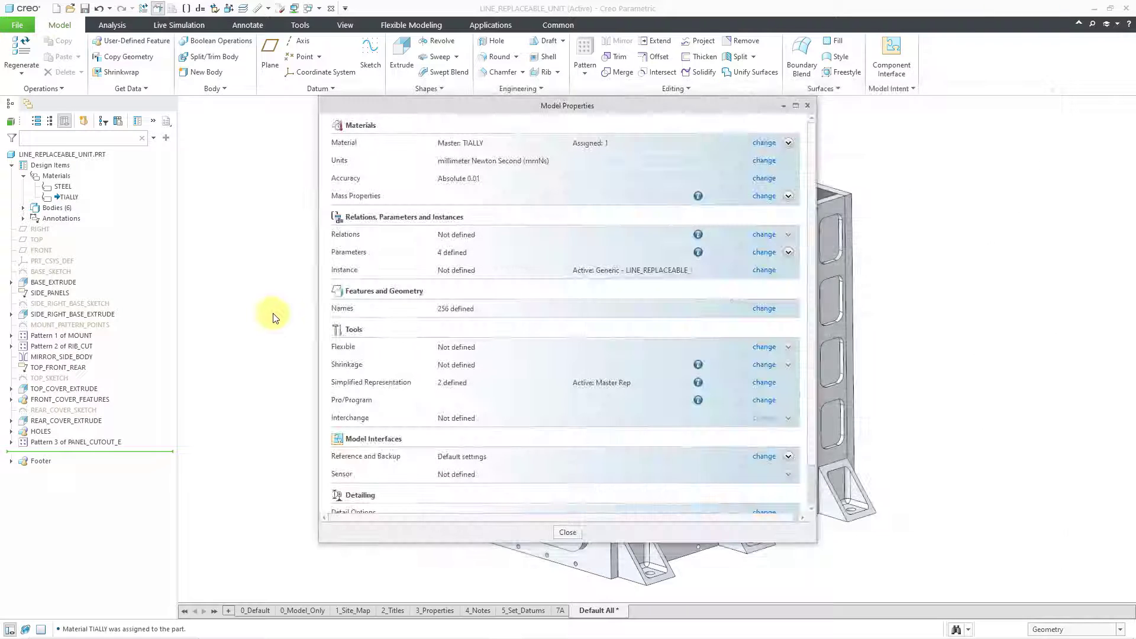
{"action": "left_click", "coordinate": [567, 532]}
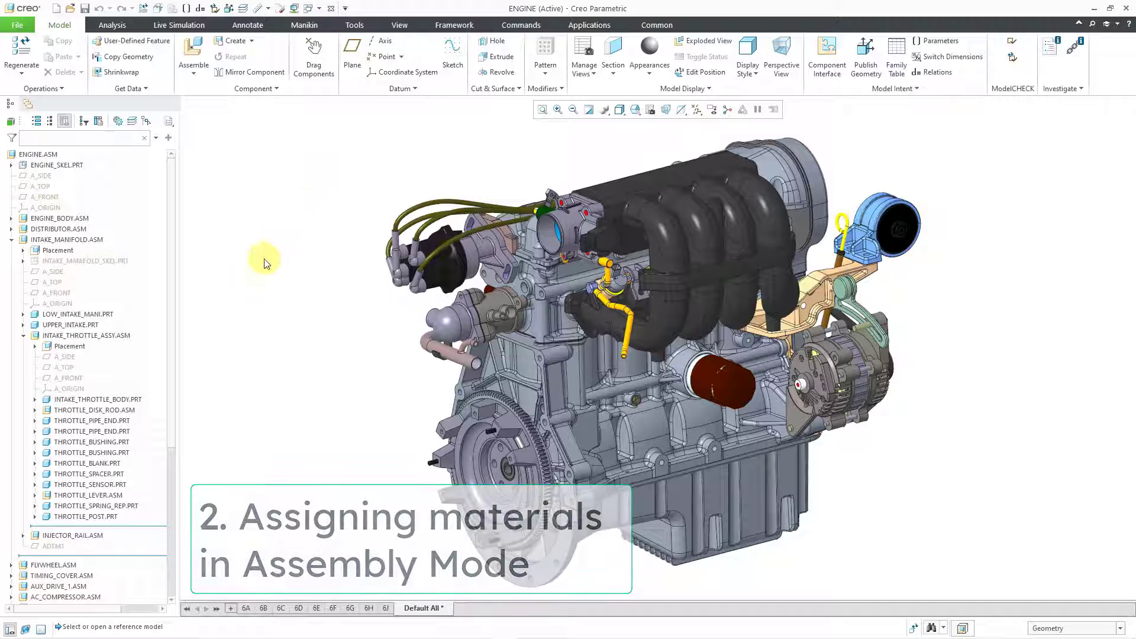
- Select LOW_INTAKE_MANI, UPPER_INTAKE and INTAKE_THROTTLE_BODY together and bring up their context menu
{"action": "left_click", "coordinate": [112, 315]}
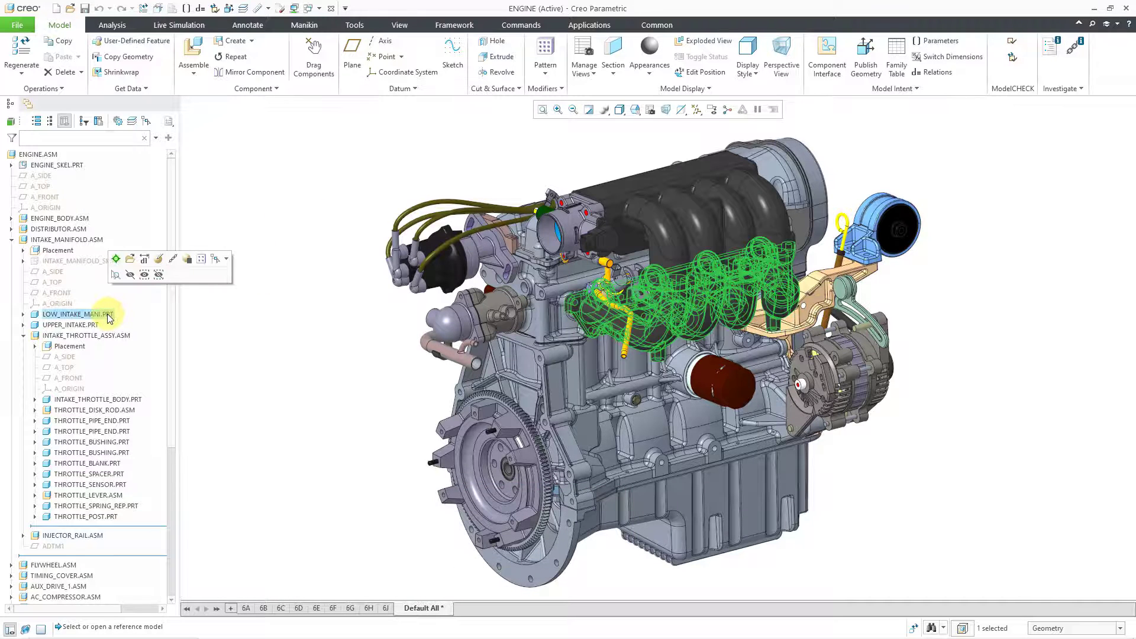
{"action": "left_click", "coordinate": [86, 325], "text": "ctrl"}
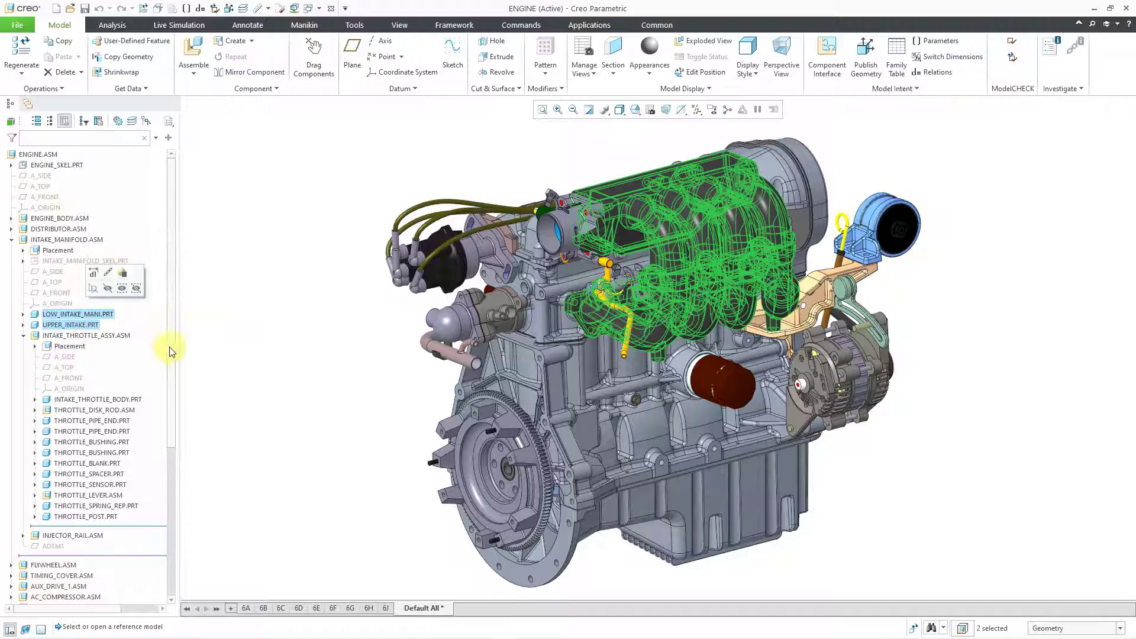
{"action": "left_click", "coordinate": [128, 401], "text": "ctrl"}
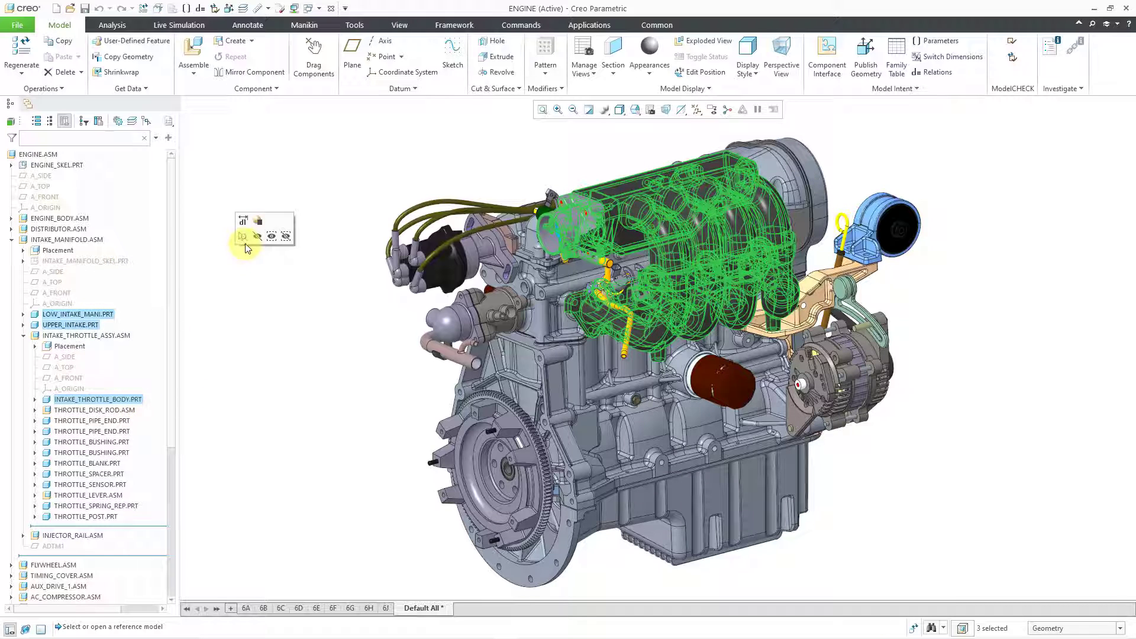
{"action": "right_click", "coordinate": [236, 283]}
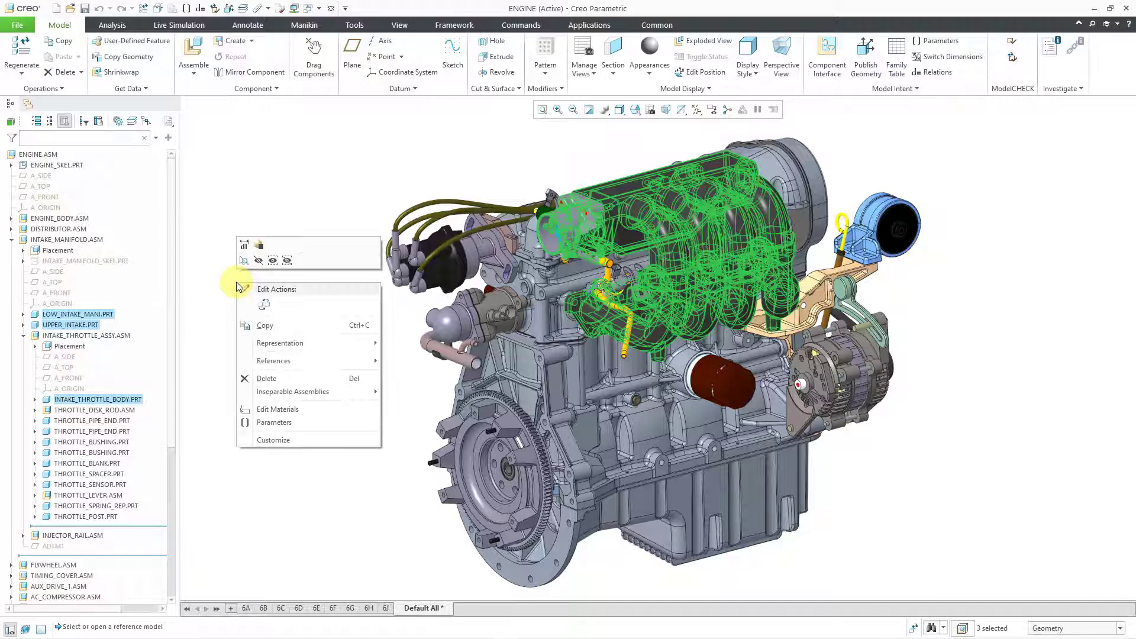
- Open Edit Materials for the three intake parts and expand the Assign material to bodies section
{"action": "left_click", "coordinate": [273, 410]}
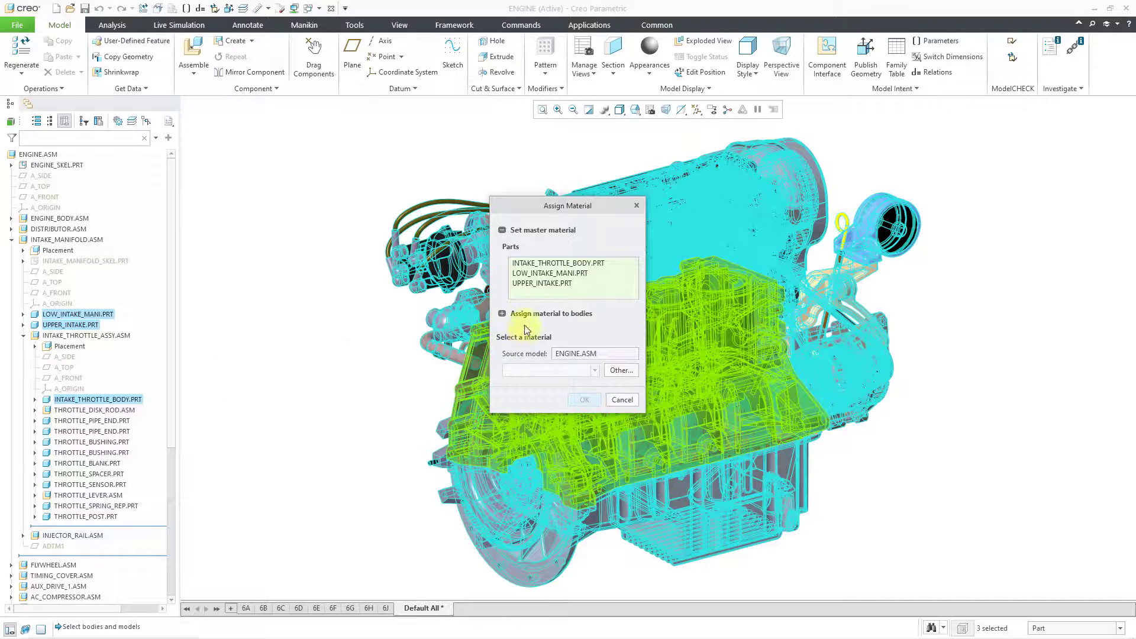
{"action": "left_click", "coordinate": [501, 314]}
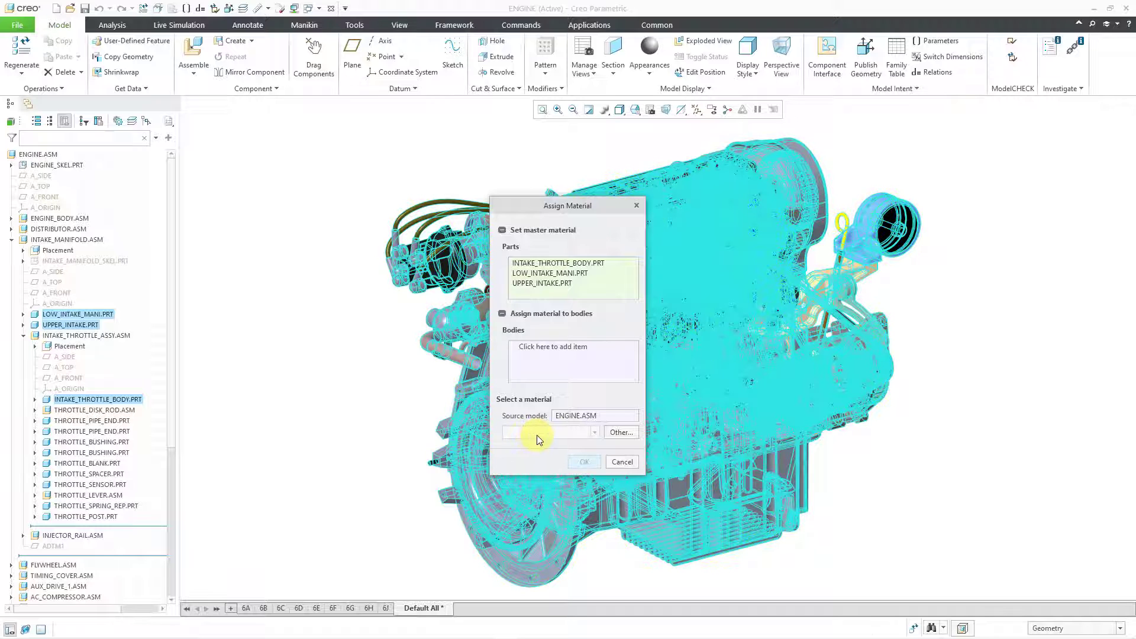
- Add steel.mtl from Legacy-Materials to the model and assign STEEL to the three intake parts
{"action": "left_click", "coordinate": [618, 433]}
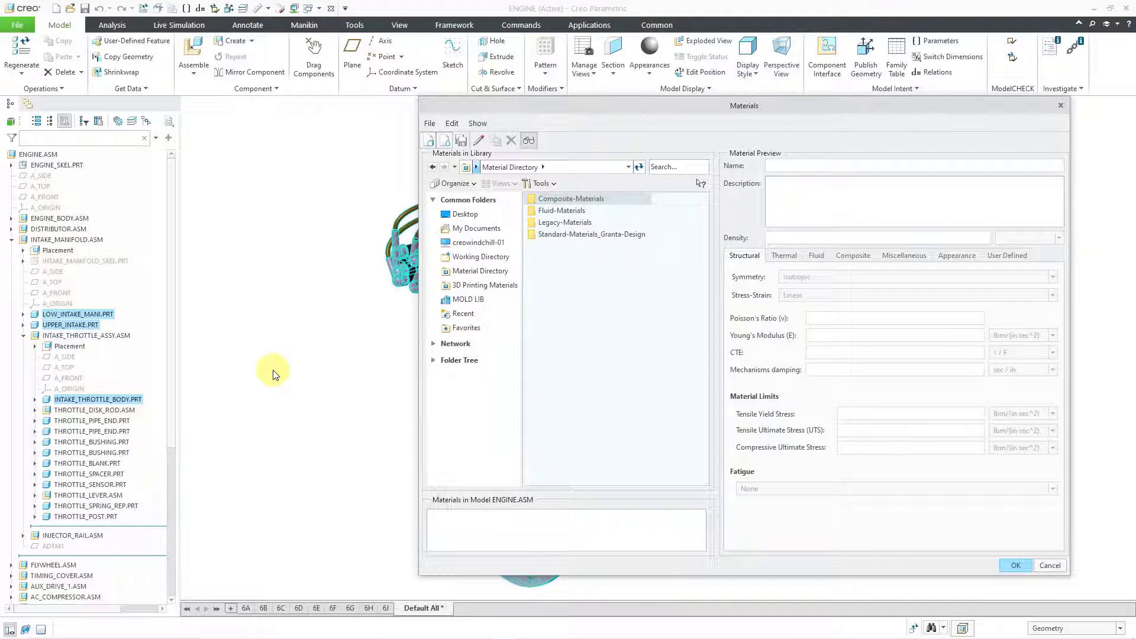
{"action": "double_click", "coordinate": [566, 223]}
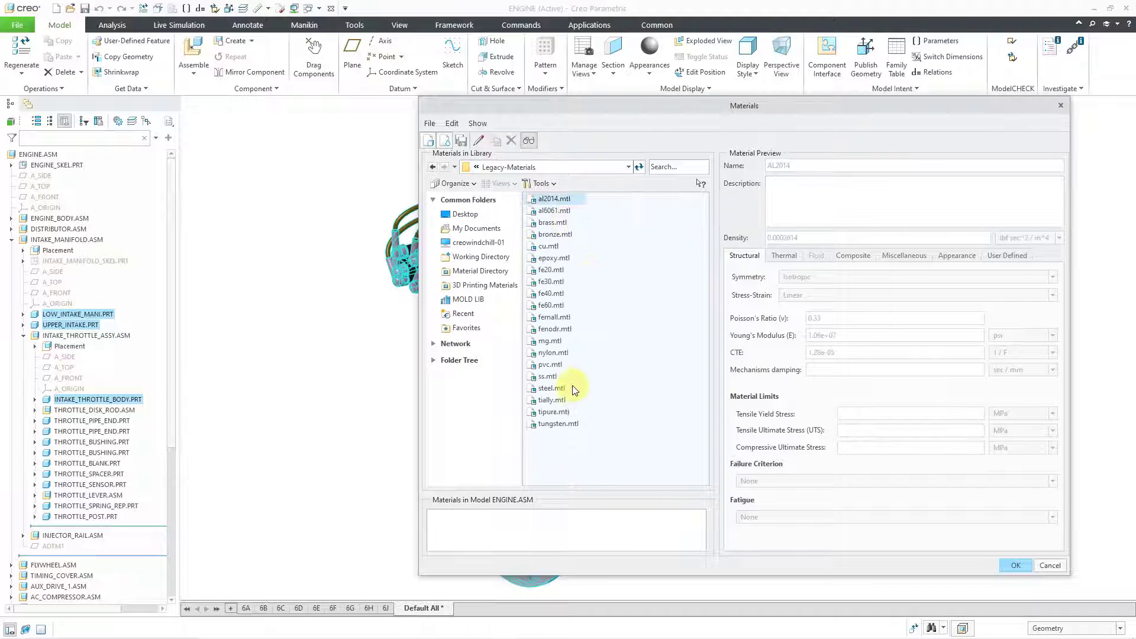
{"action": "right_click", "coordinate": [560, 392]}
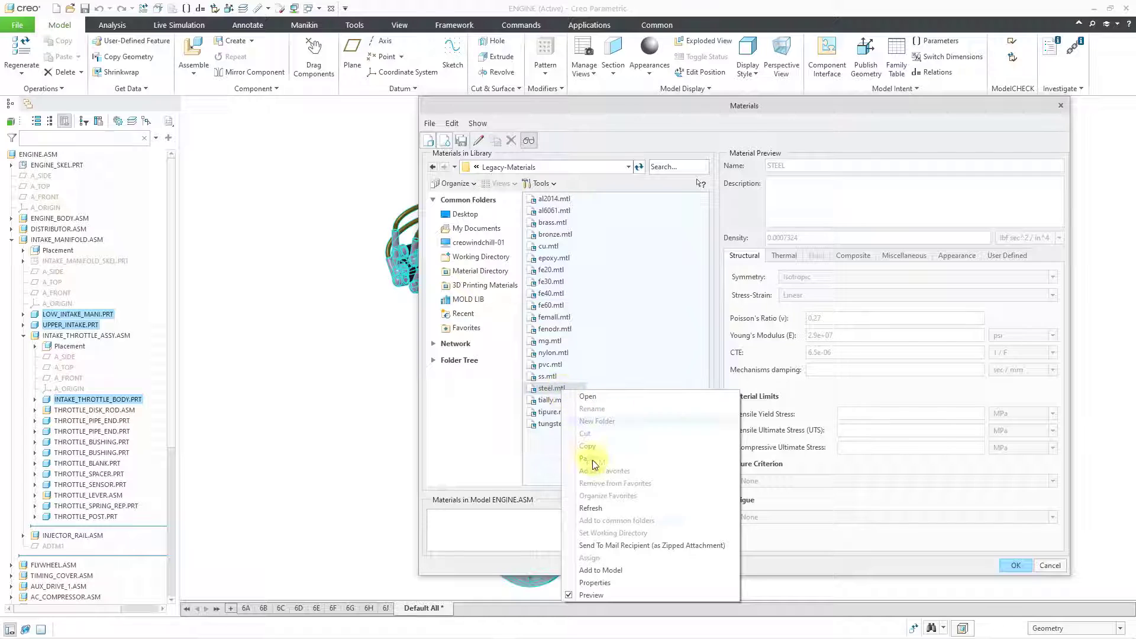
{"action": "left_click", "coordinate": [606, 570]}
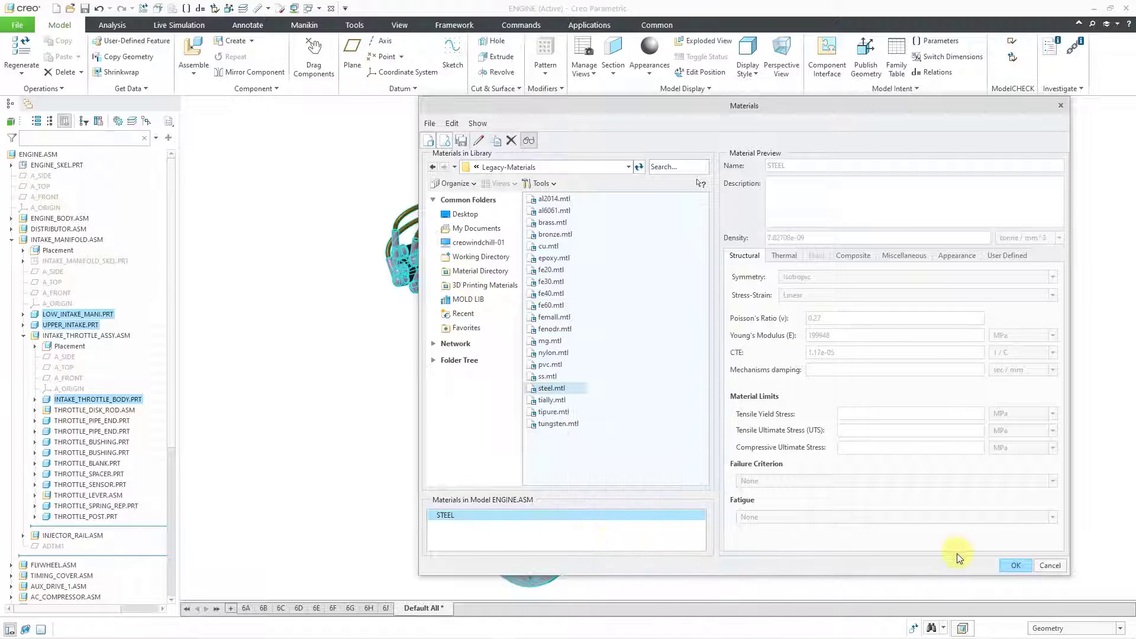
{"action": "left_click", "coordinate": [1015, 565]}
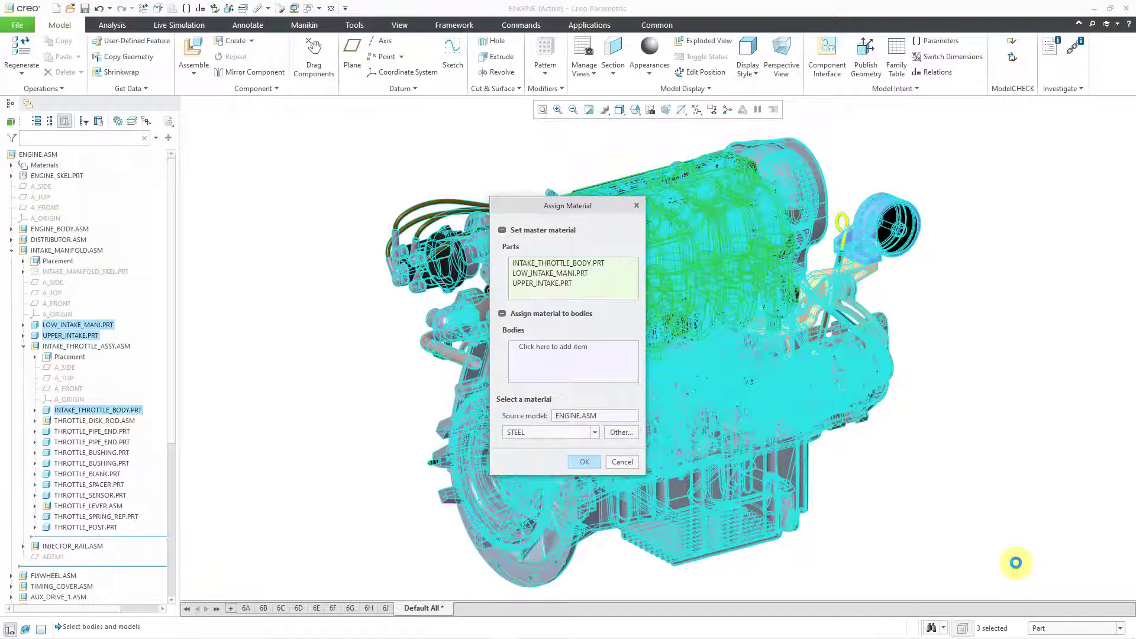
{"action": "left_click", "coordinate": [582, 463]}
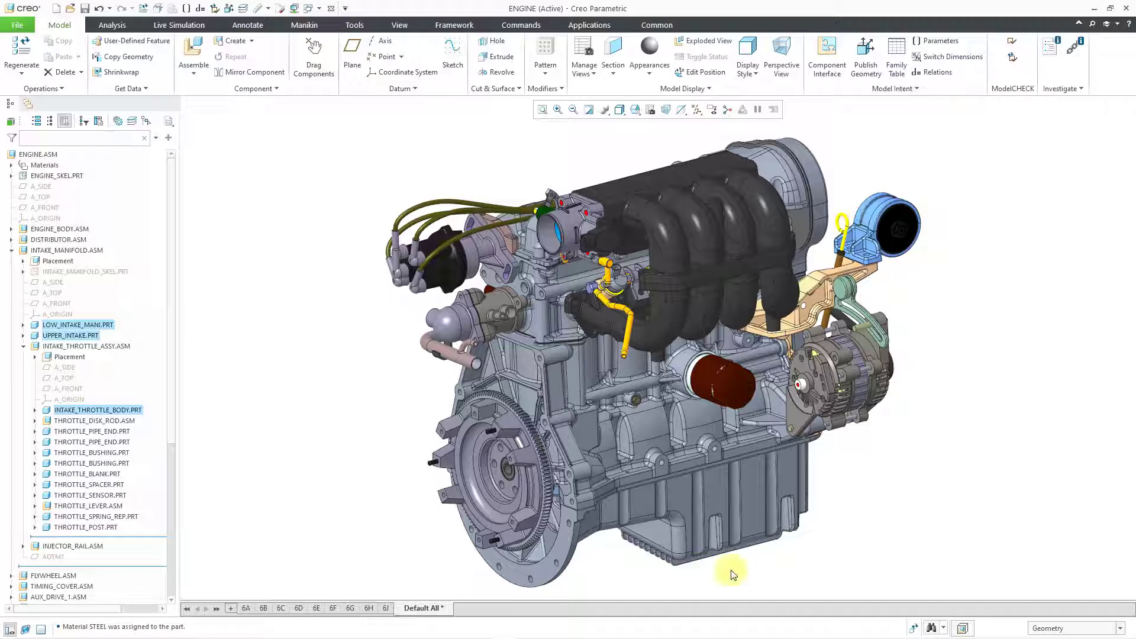
{"action": "left_click", "coordinate": [1070, 629]}
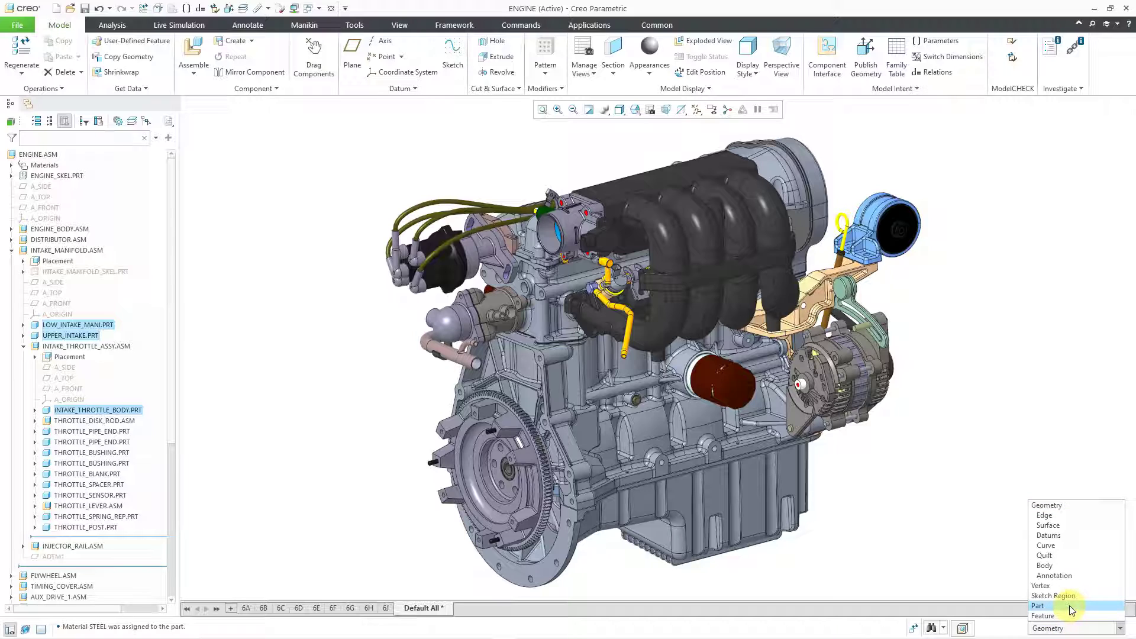
- With the Part selection filter, assign STEEL to the oil pan, engine block and cam cover
{"action": "left_click", "coordinate": [1072, 611]}
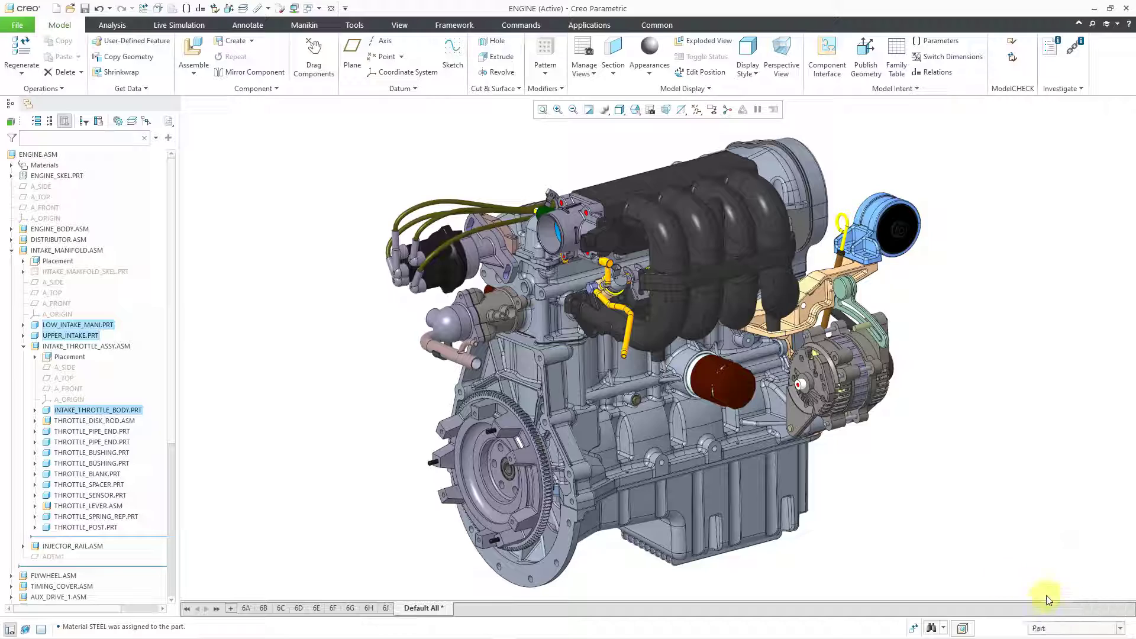
{"action": "left_click", "coordinate": [743, 513]}
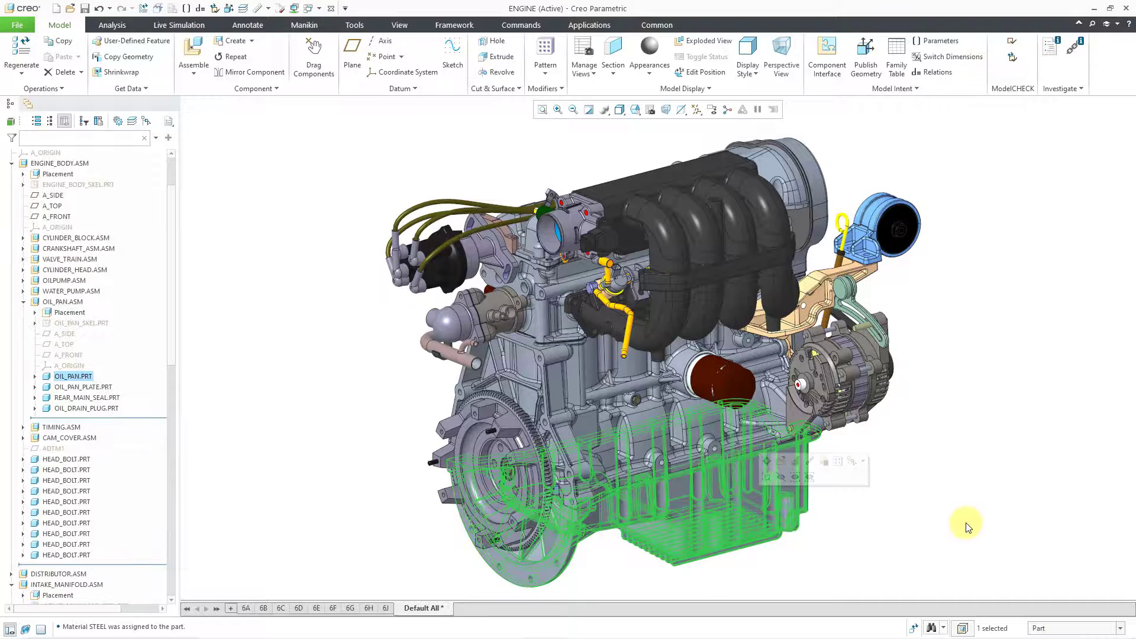
{"action": "left_click", "coordinate": [656, 408], "text": "ctrl"}
{"action": "left_click", "coordinate": [779, 178], "text": "ctrl"}
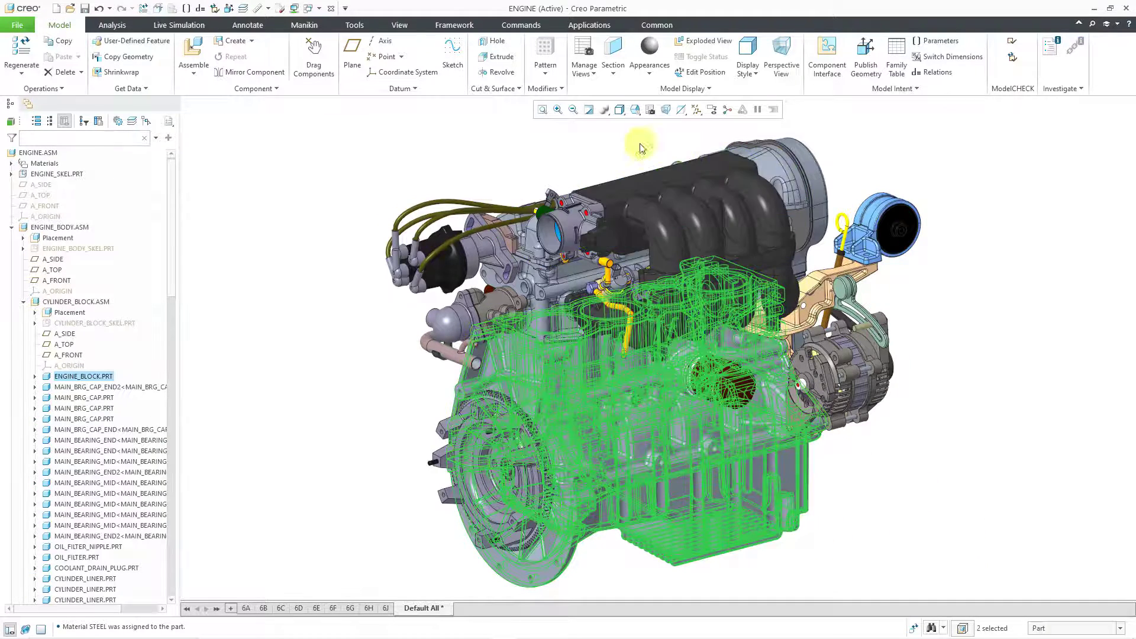
{"action": "right_click", "coordinate": [498, 140]}
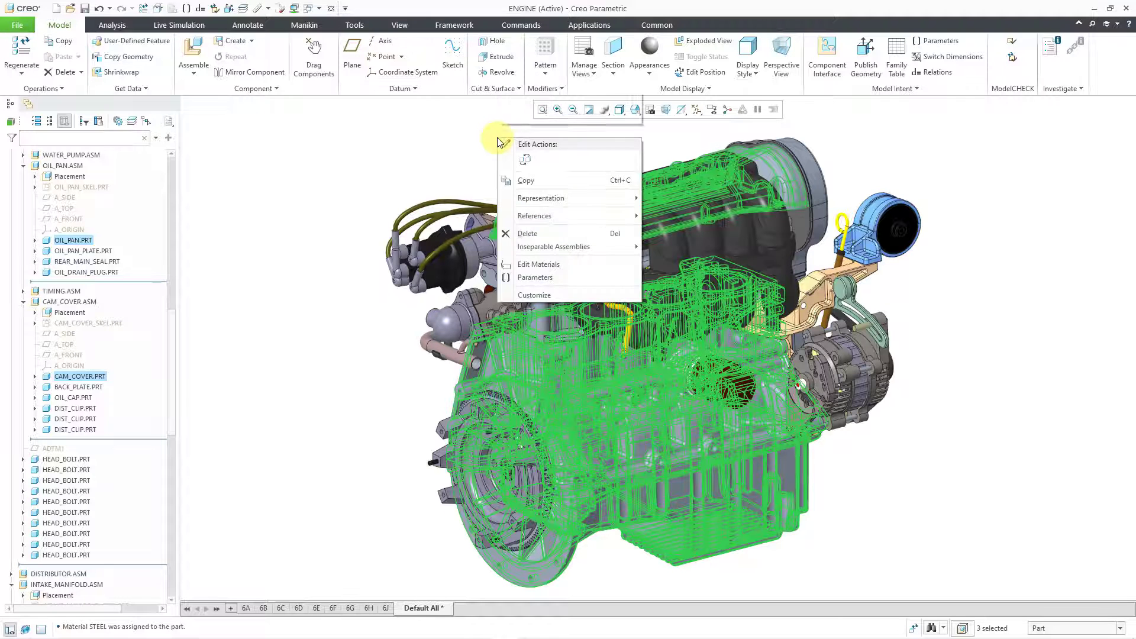
{"action": "left_click", "coordinate": [540, 267]}
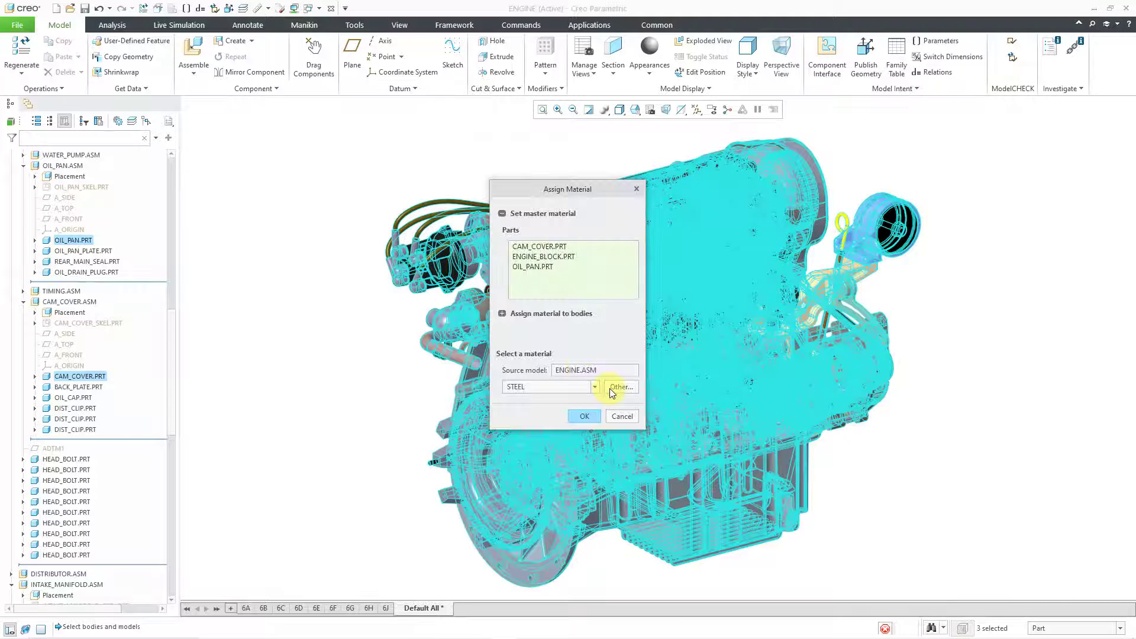
{"action": "left_click", "coordinate": [584, 416]}
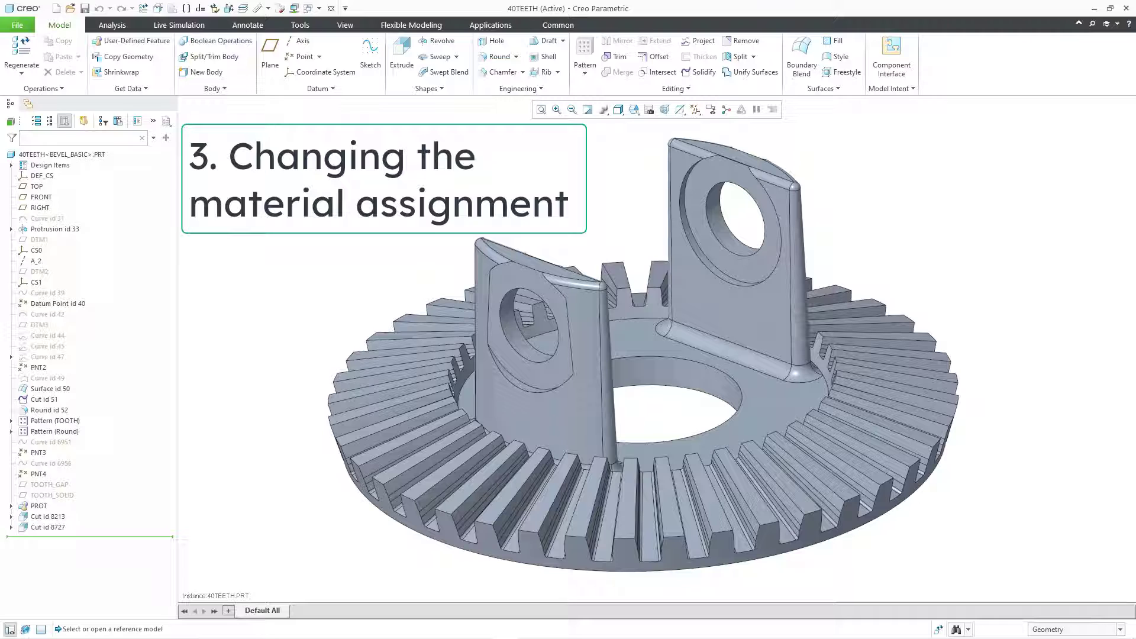
- Set STEEL as the 40TEETH gear's master material in place of TITANIUM
{"action": "left_click", "coordinate": [12, 166]}
{"action": "left_click", "coordinate": [23, 176]}
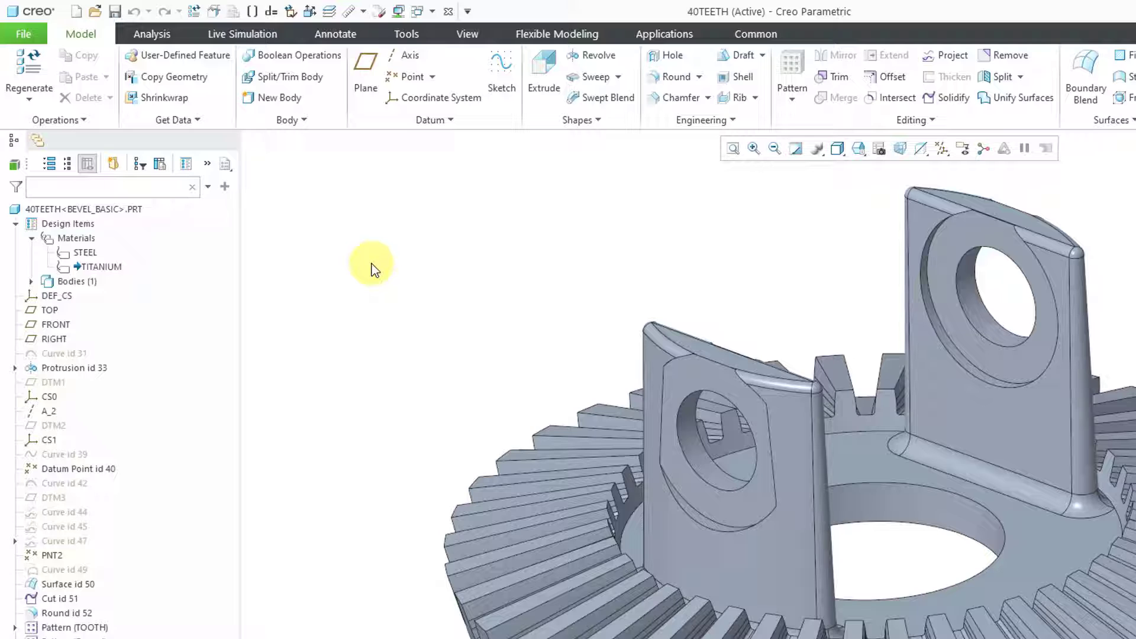
{"action": "right_click", "coordinate": [90, 255]}
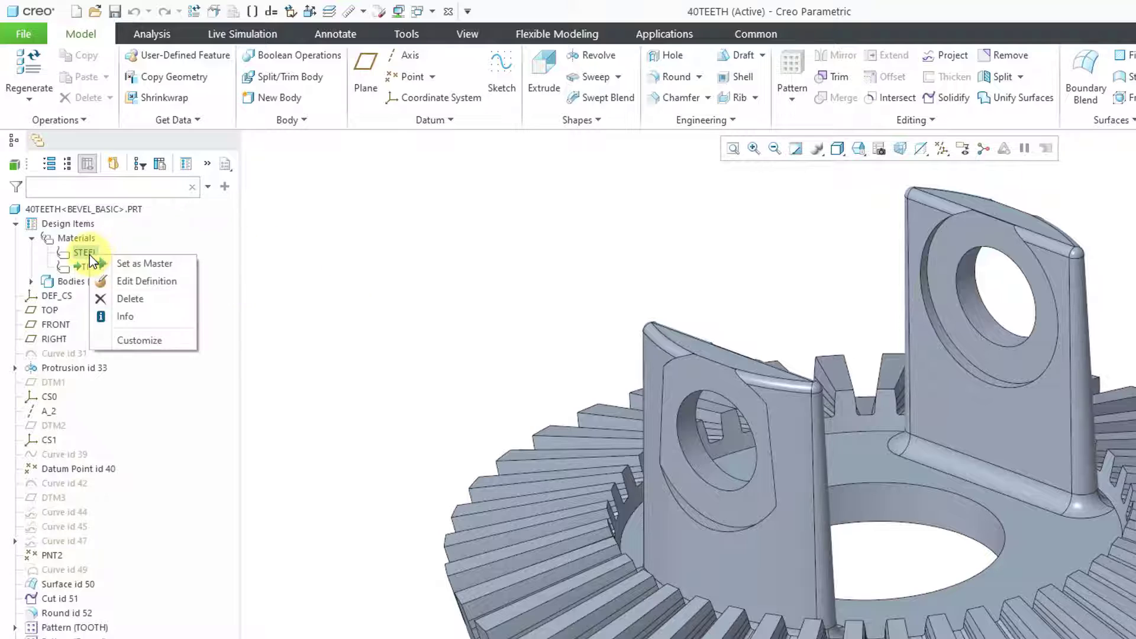
{"action": "left_click", "coordinate": [154, 261]}
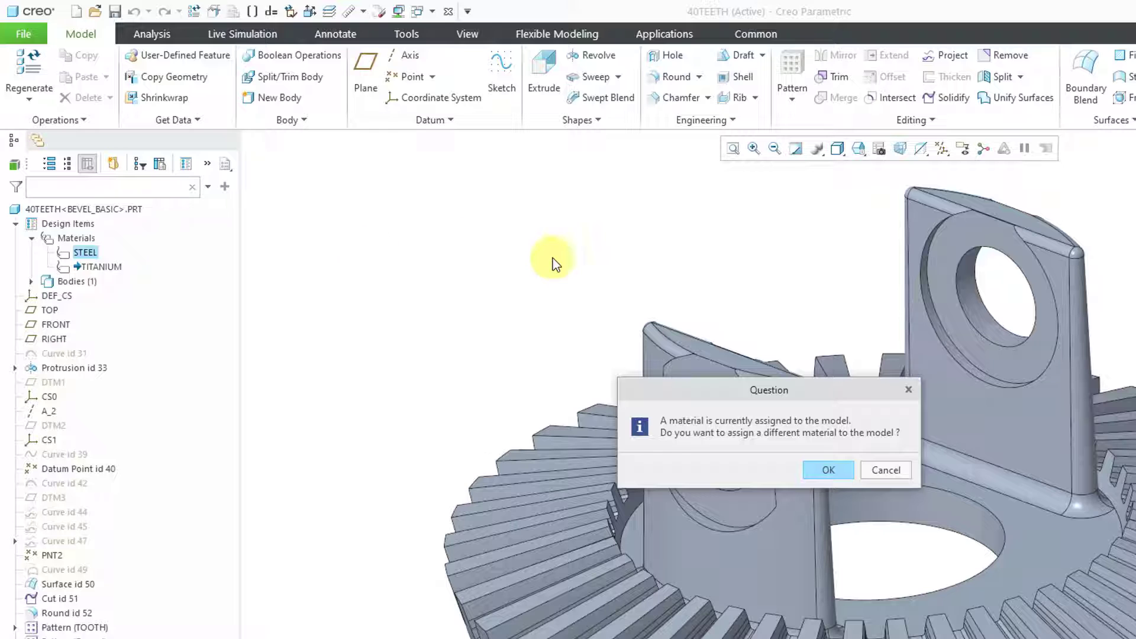
{"action": "left_click", "coordinate": [826, 471]}
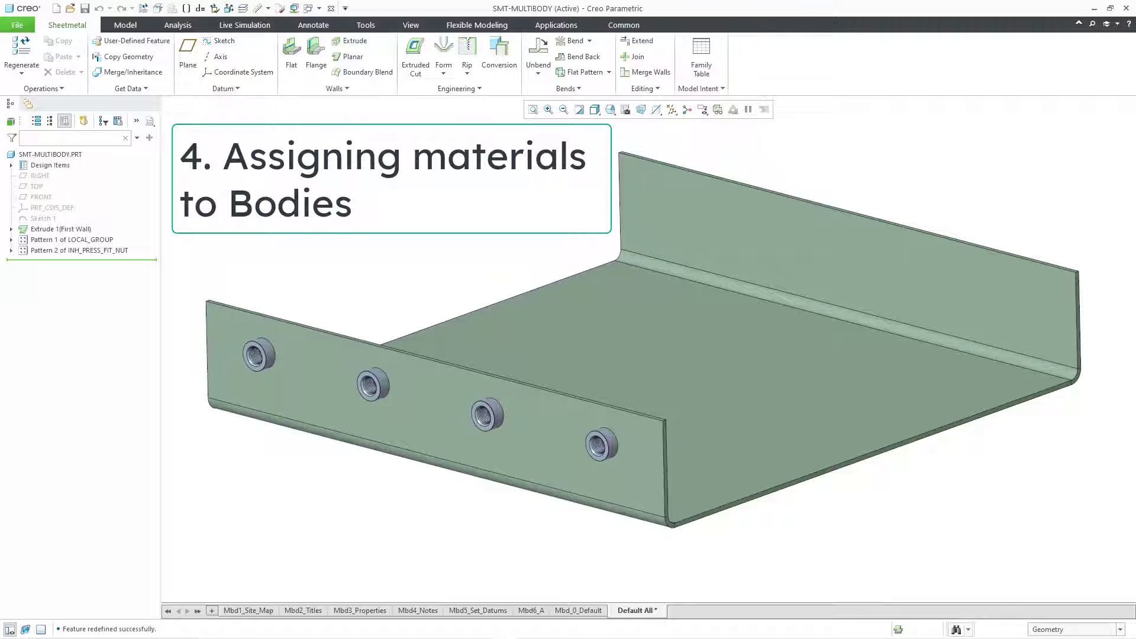
- Expand Design Items and Bodies (5) to list Body 1 through Body 5
{"action": "left_click", "coordinate": [13, 167]}
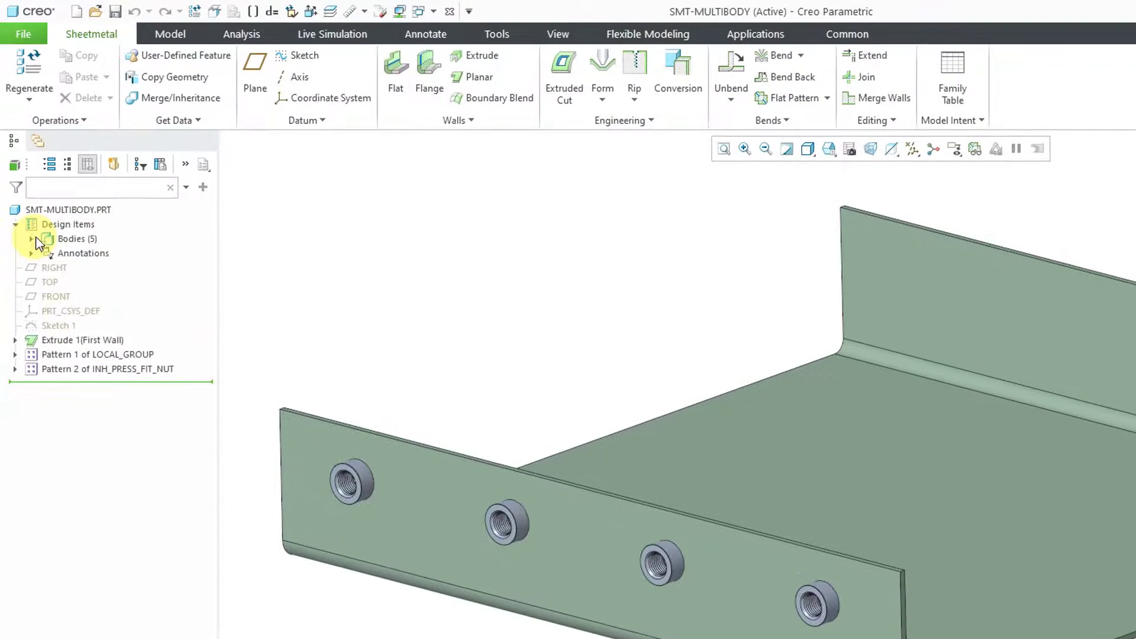
{"action": "left_click", "coordinate": [23, 176]}
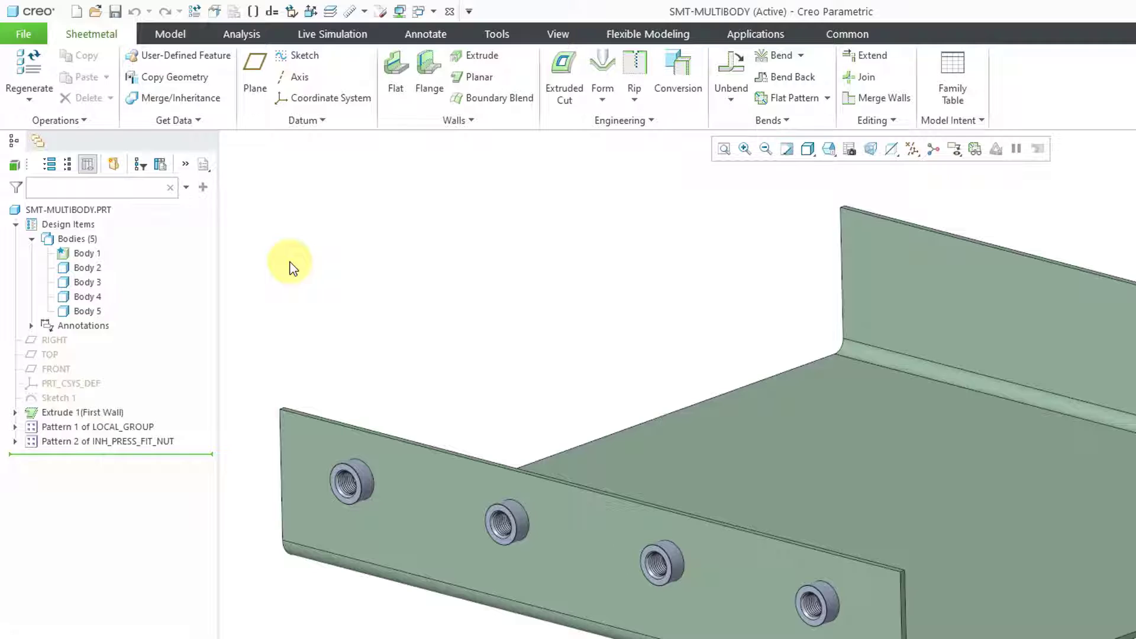
- Add al6061.mtl from Legacy-Materials to the model and assign it to Body 1
{"action": "right_click", "coordinate": [93, 261]}
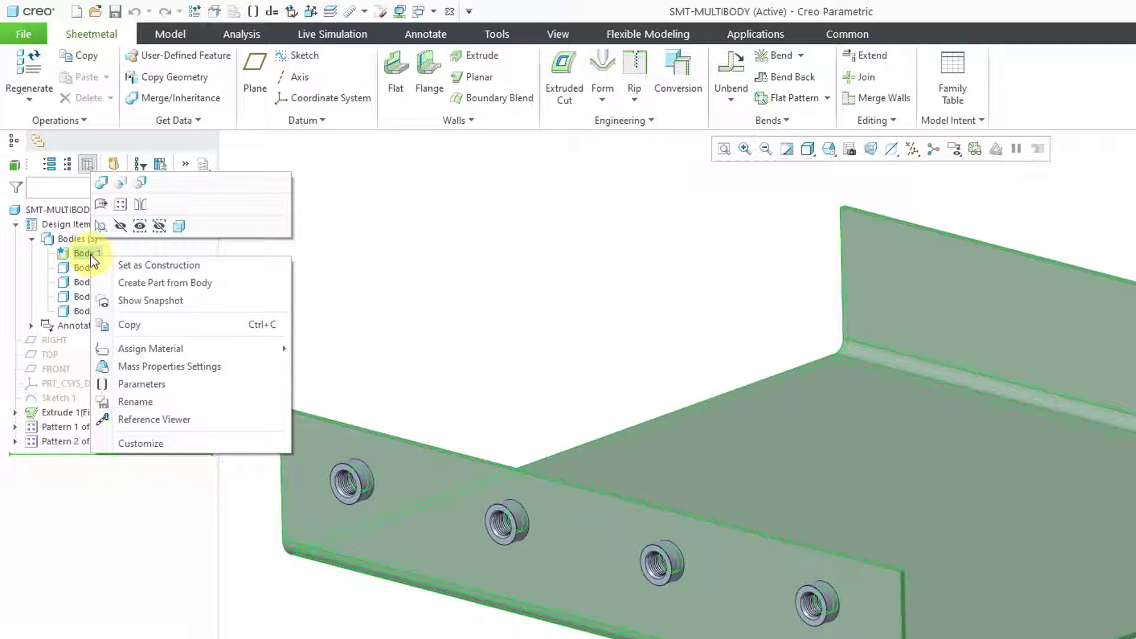
{"action": "mouse_move", "coordinate": [152, 349]}
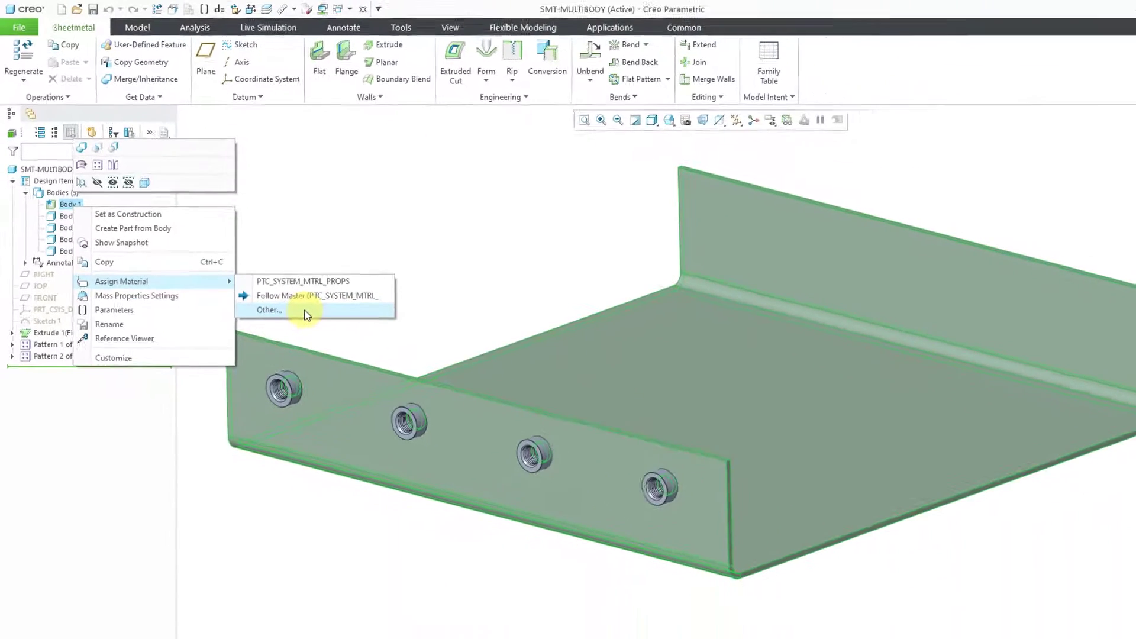
{"action": "left_click", "coordinate": [375, 385]}
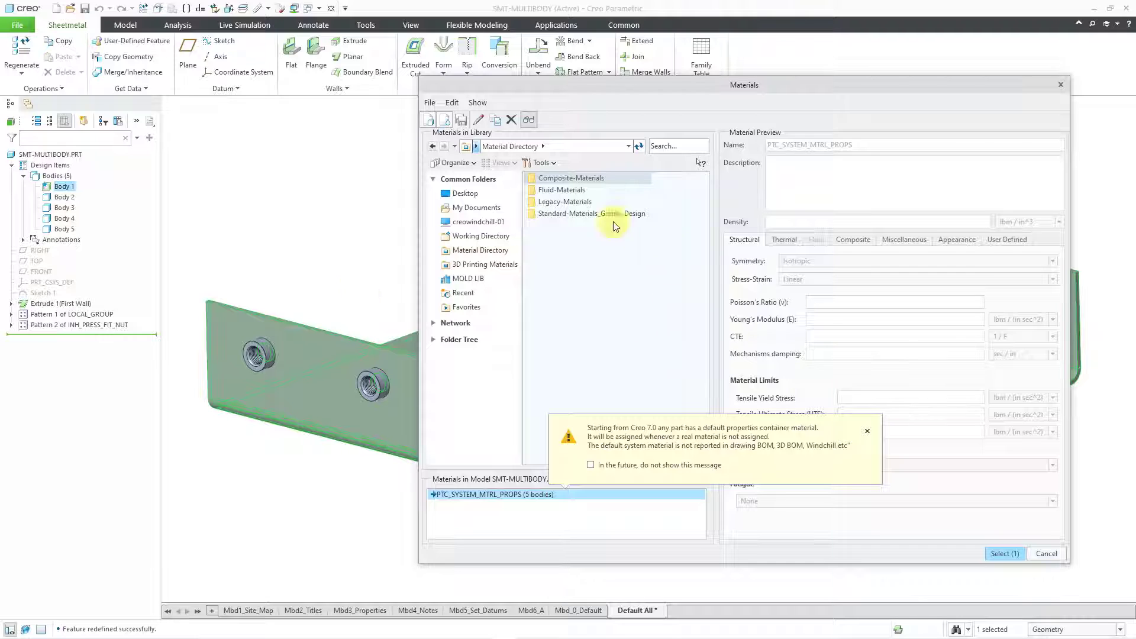
{"action": "left_click", "coordinate": [580, 203]}
{"action": "double_click", "coordinate": [581, 204]}
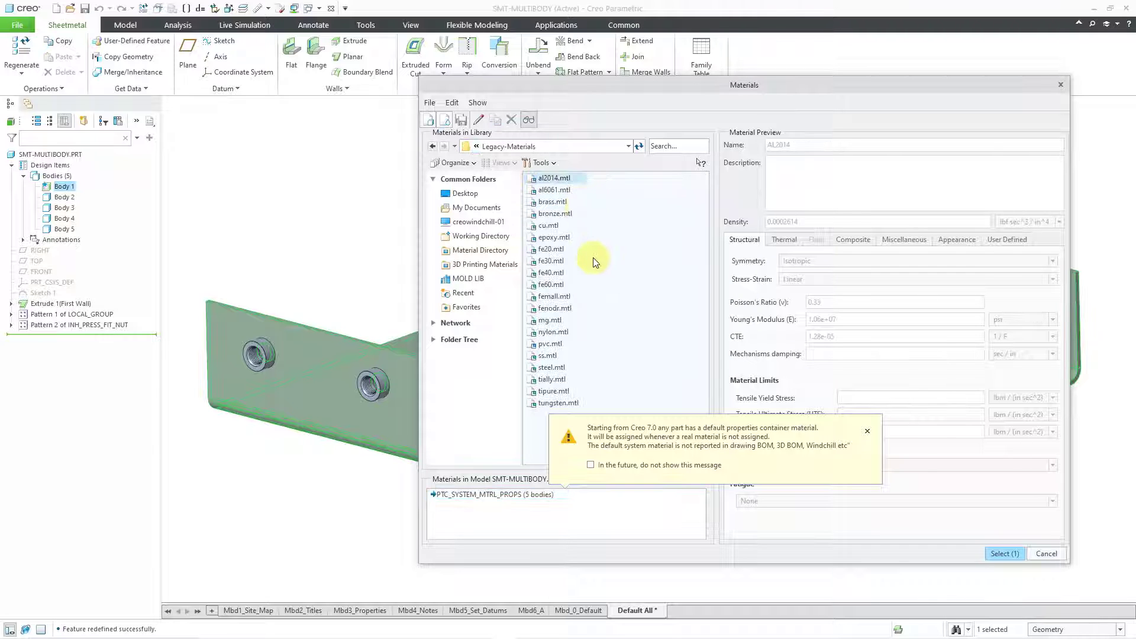
{"action": "right_click", "coordinate": [555, 189]}
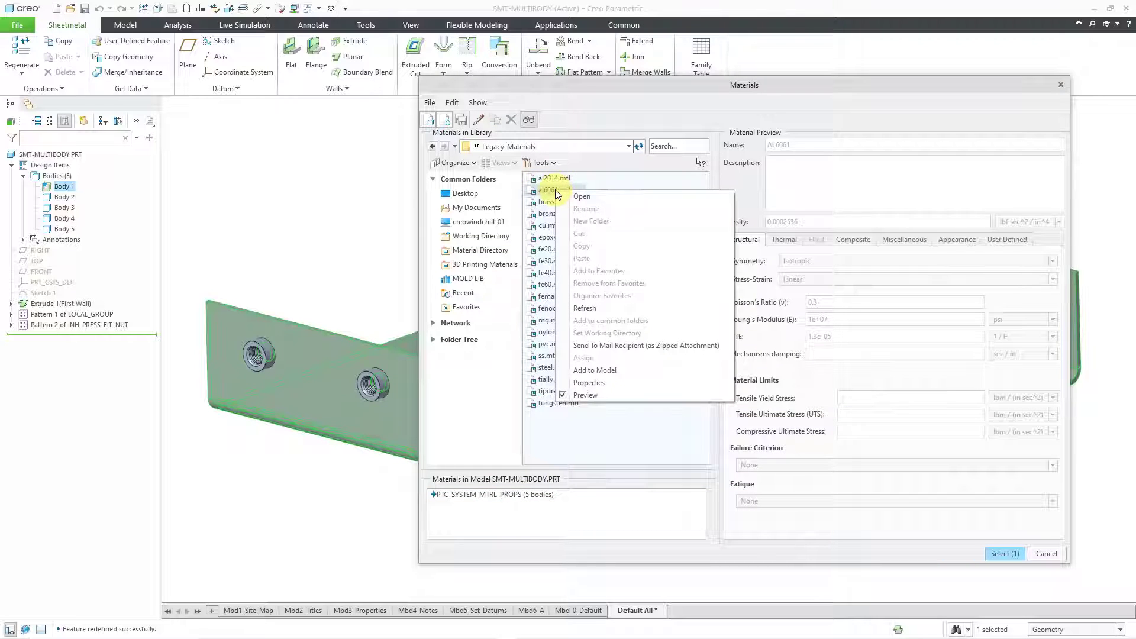
{"action": "left_click", "coordinate": [612, 370]}
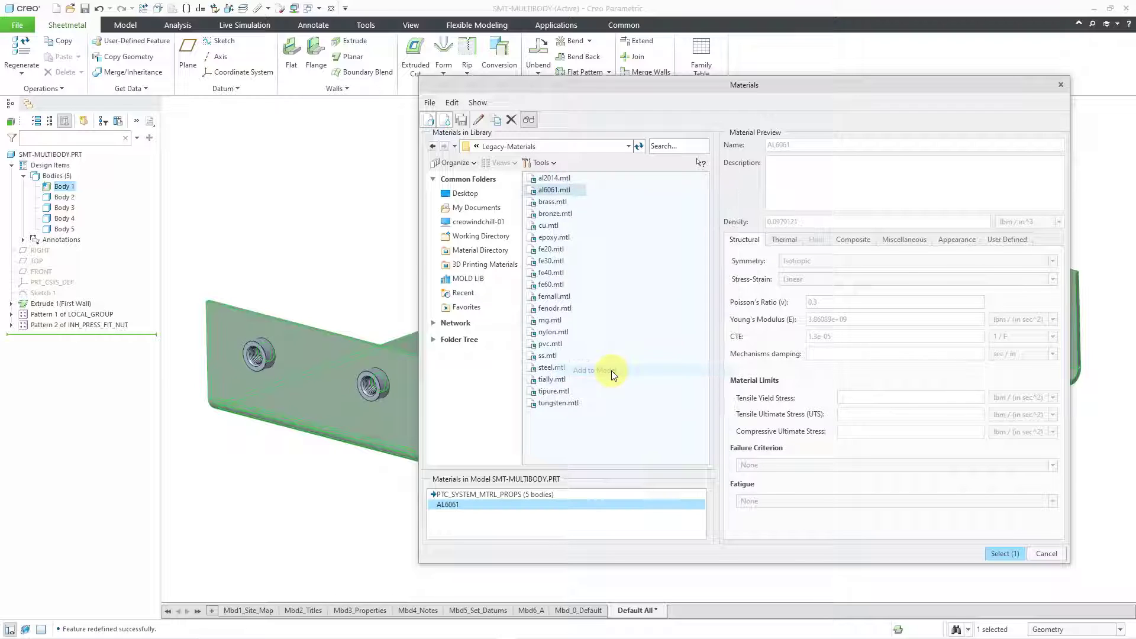
{"action": "left_click", "coordinate": [1004, 553]}
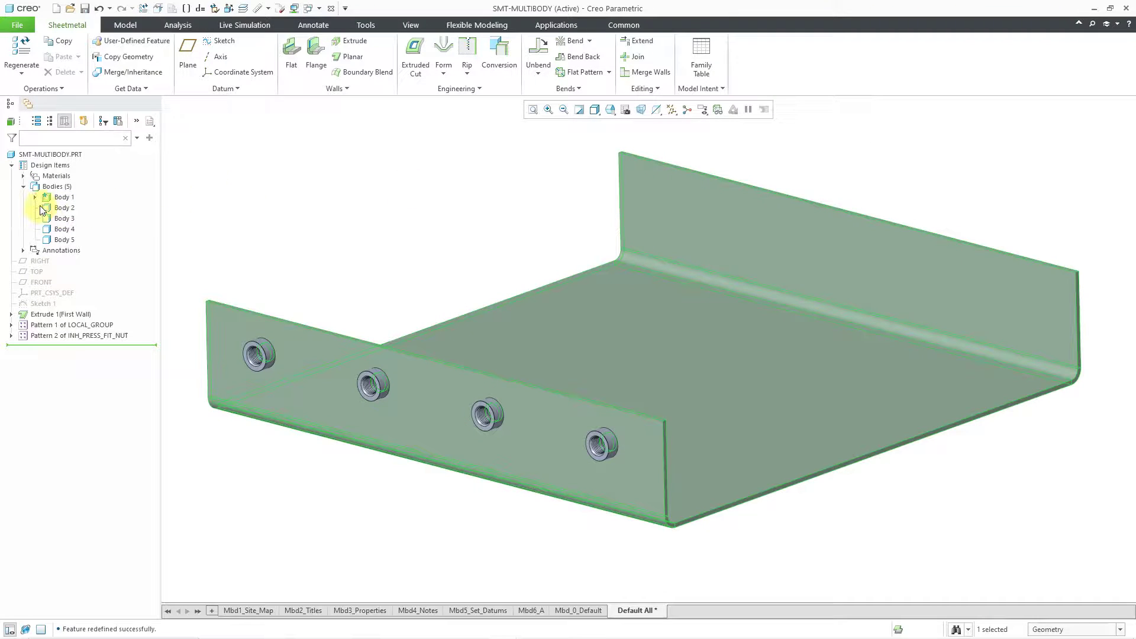
- Show the Body Params column PTC_ASSIGNED_MATERIAL in the widened tree: AL6061 for Body 1, PTC_SYSTEM_MTRL_PROPS for Bodies 2–5
{"action": "left_click", "coordinate": [35, 197]}
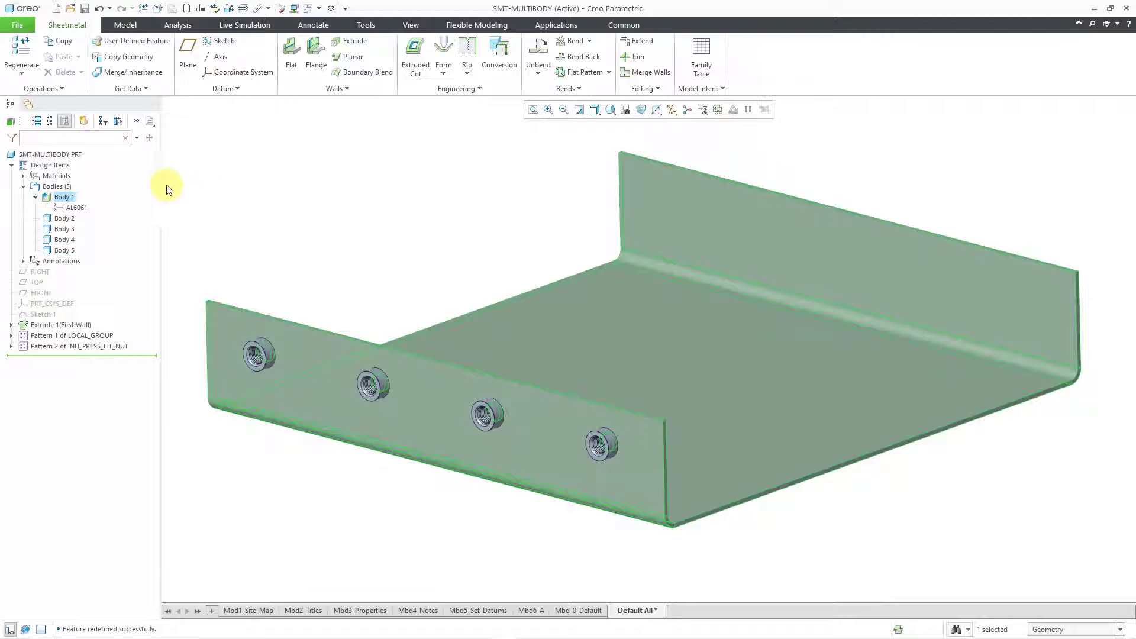
{"action": "left_click_drag", "start_coordinate": [162, 185], "coordinate": [228, 177]}
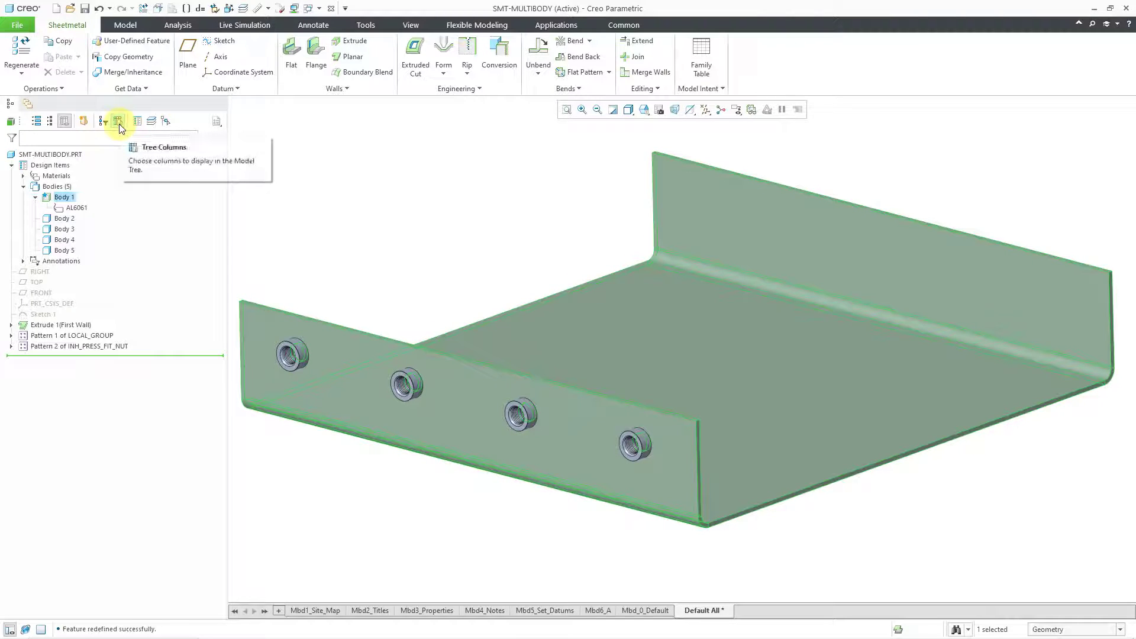
{"action": "left_click", "coordinate": [119, 122]}
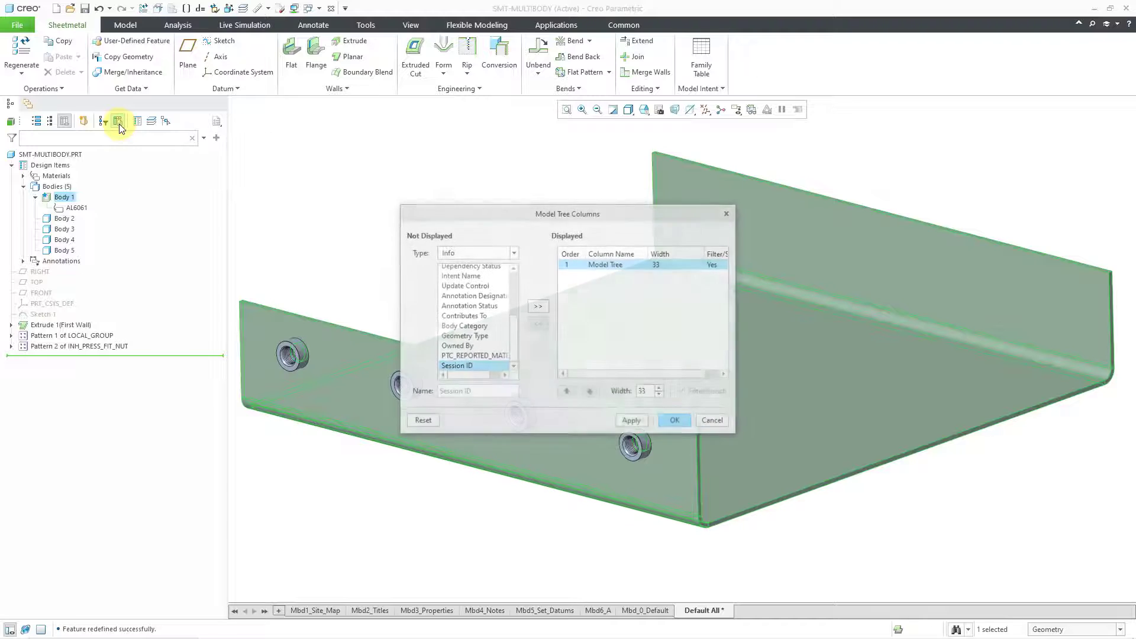
{"action": "left_click", "coordinate": [502, 251]}
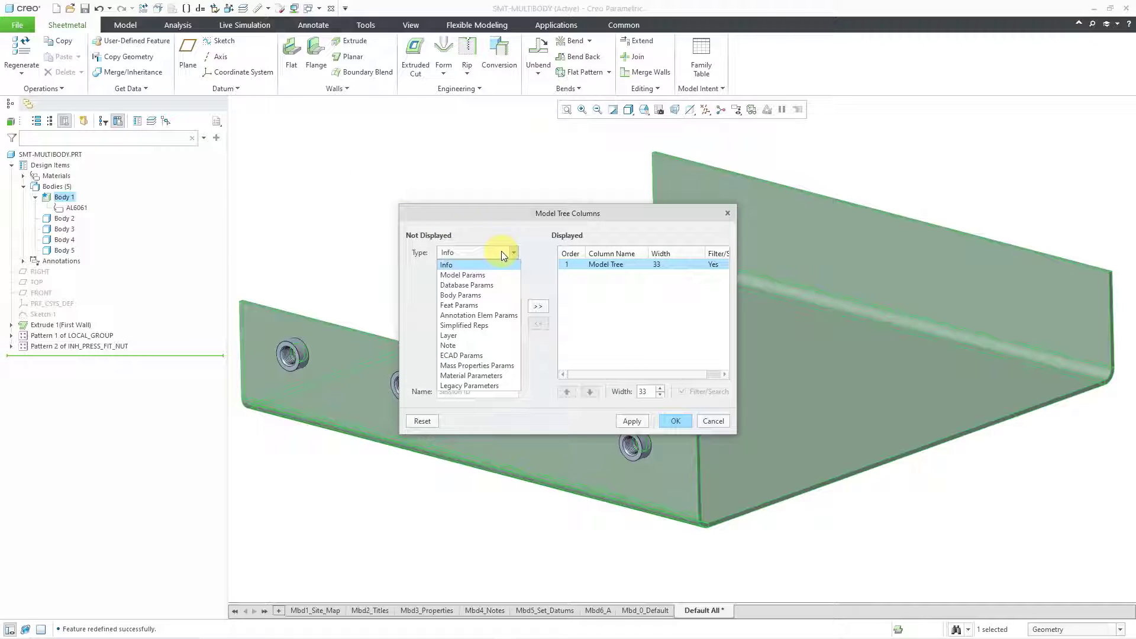
{"action": "left_click", "coordinate": [491, 296]}
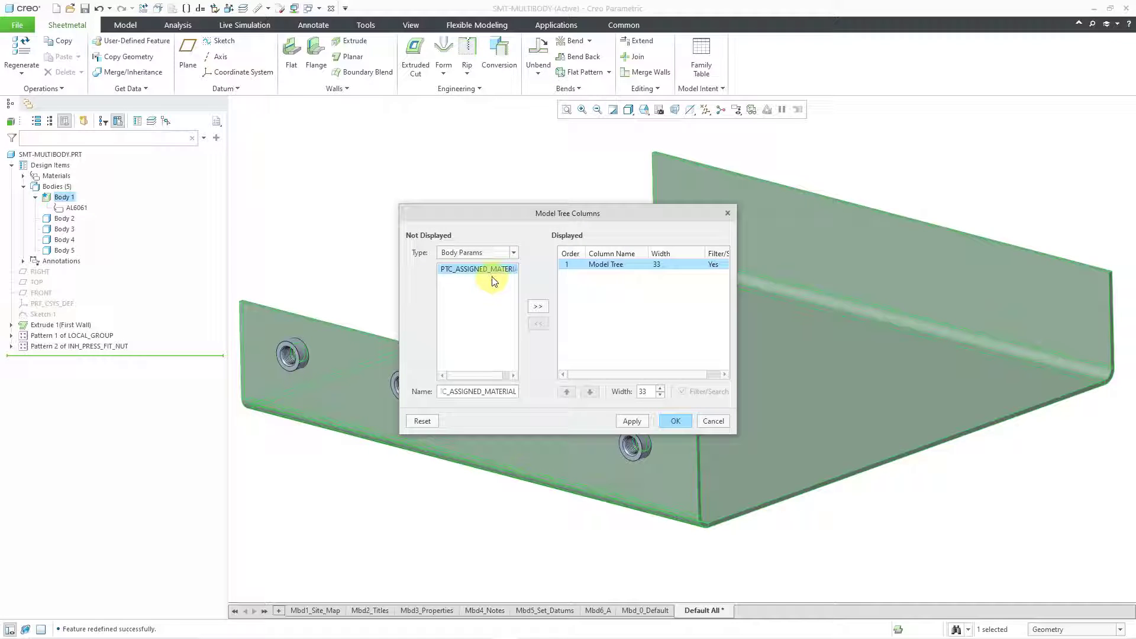
{"action": "left_click", "coordinate": [535, 307]}
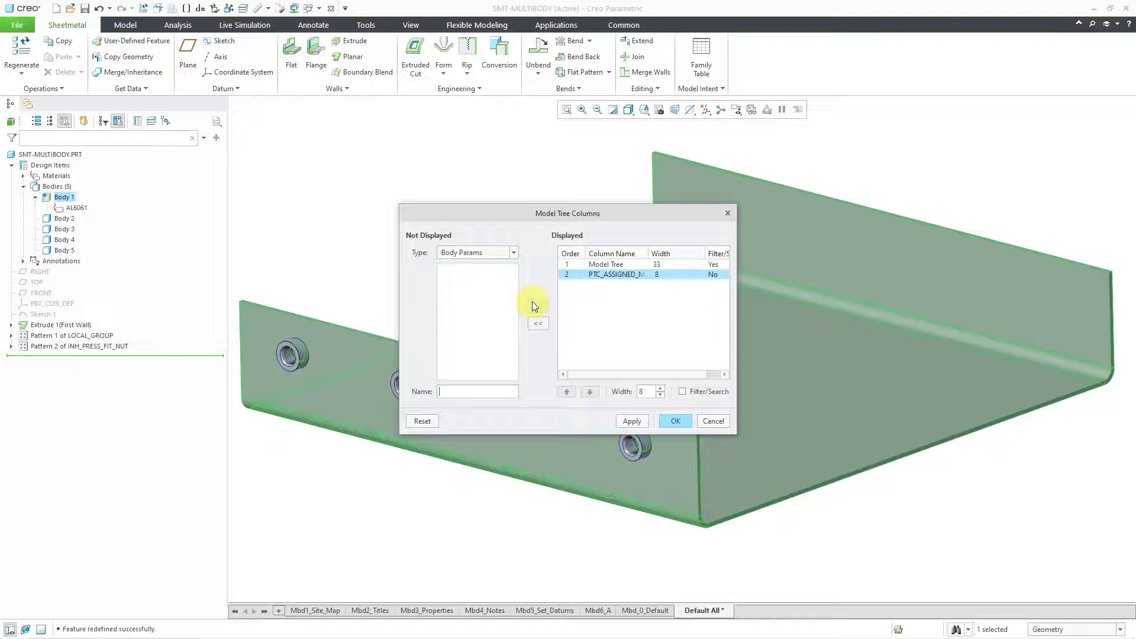
{"action": "left_click", "coordinate": [673, 422]}
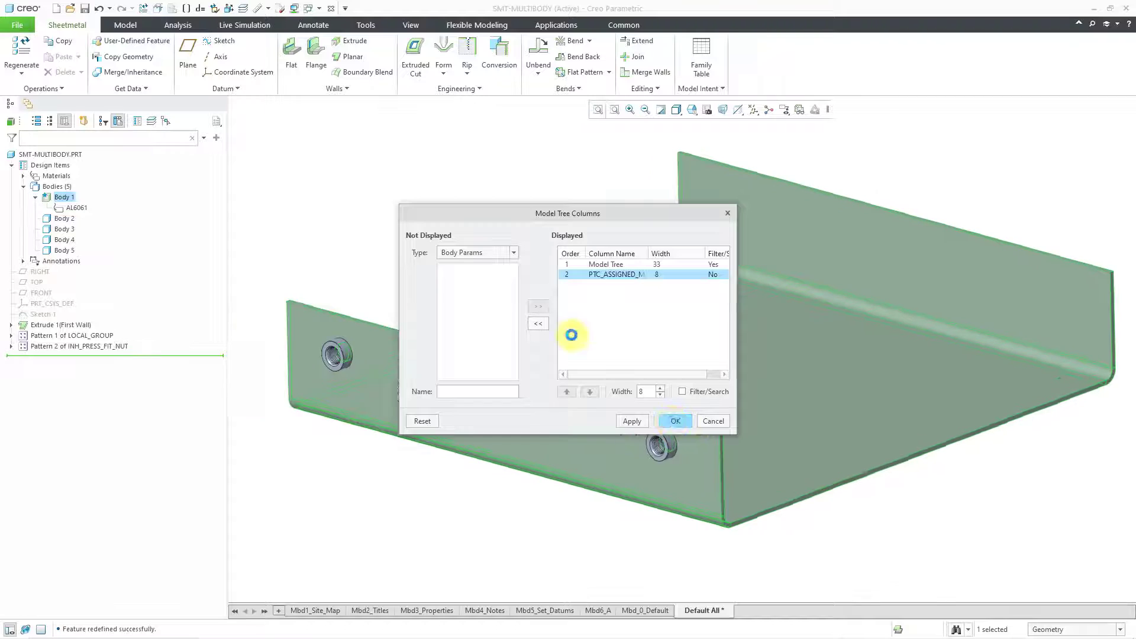
{"action": "left_click_drag", "start_coordinate": [220, 156], "coordinate": [254, 152]}
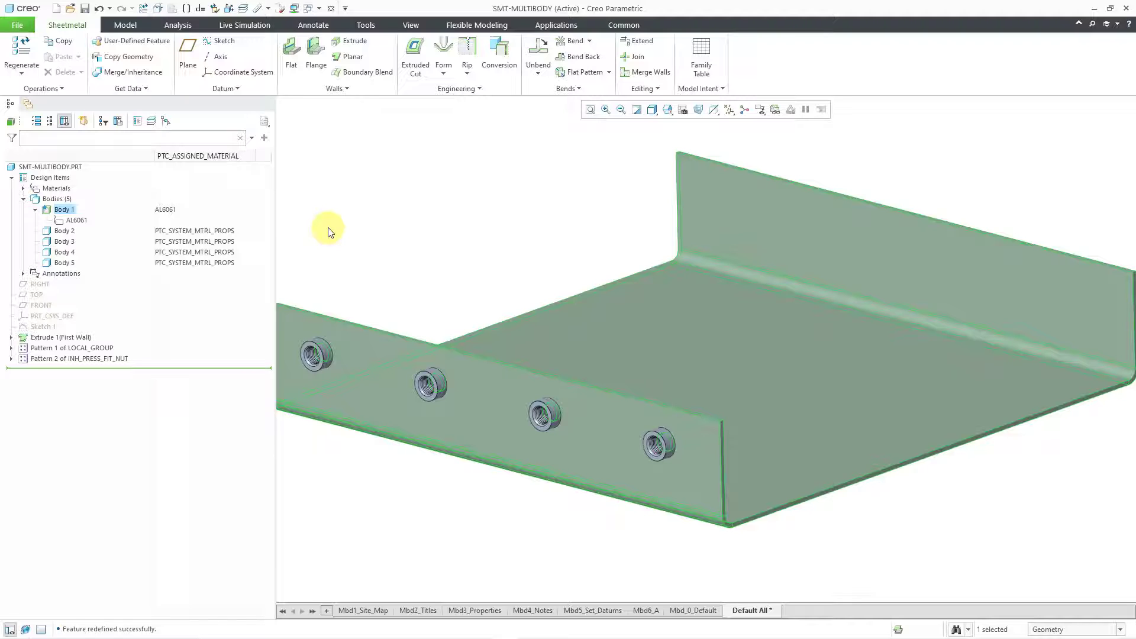
- Add steel.mtl from Legacy-Materials to the model and assign STEEL to Bodies 2–5
{"action": "left_click", "coordinate": [67, 232]}
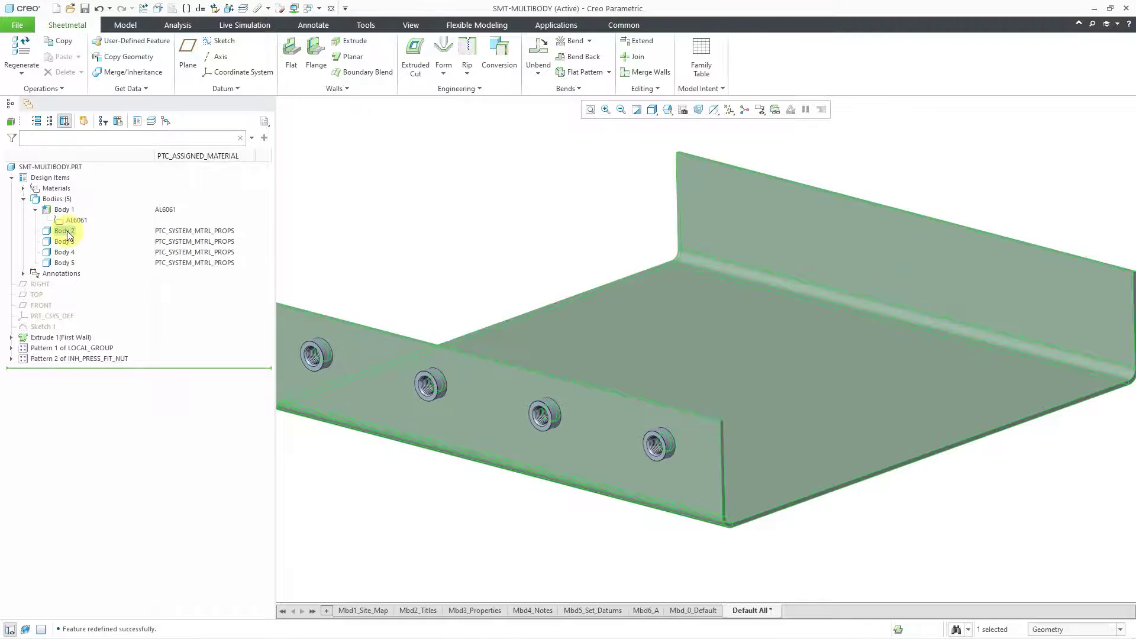
{"action": "left_click", "coordinate": [66, 264], "text": "shift"}
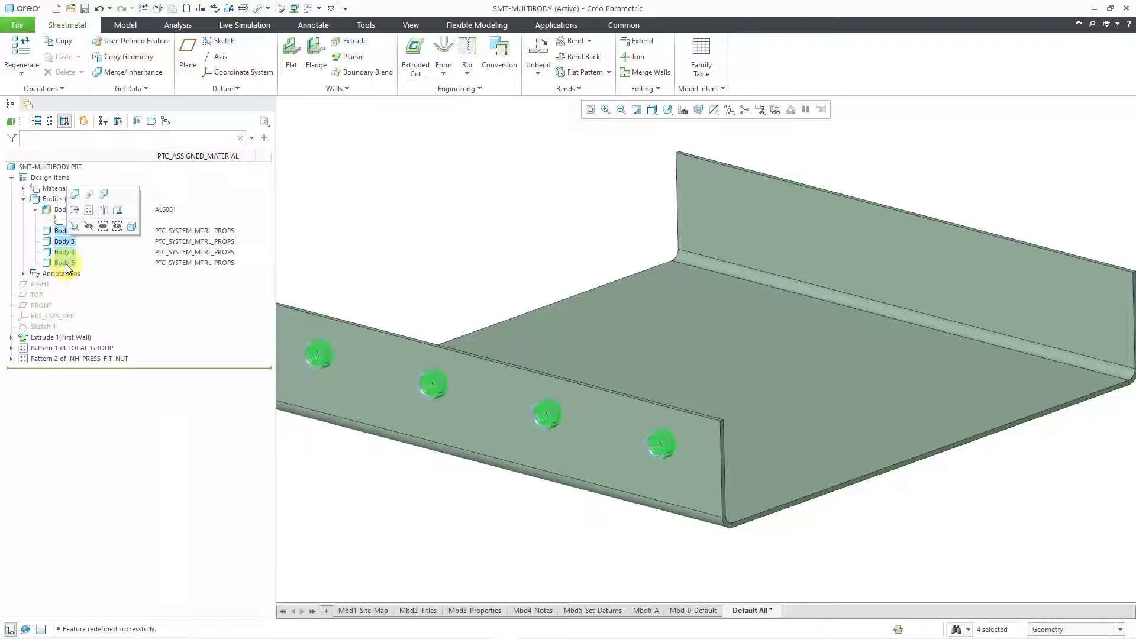
{"action": "right_click", "coordinate": [65, 264]}
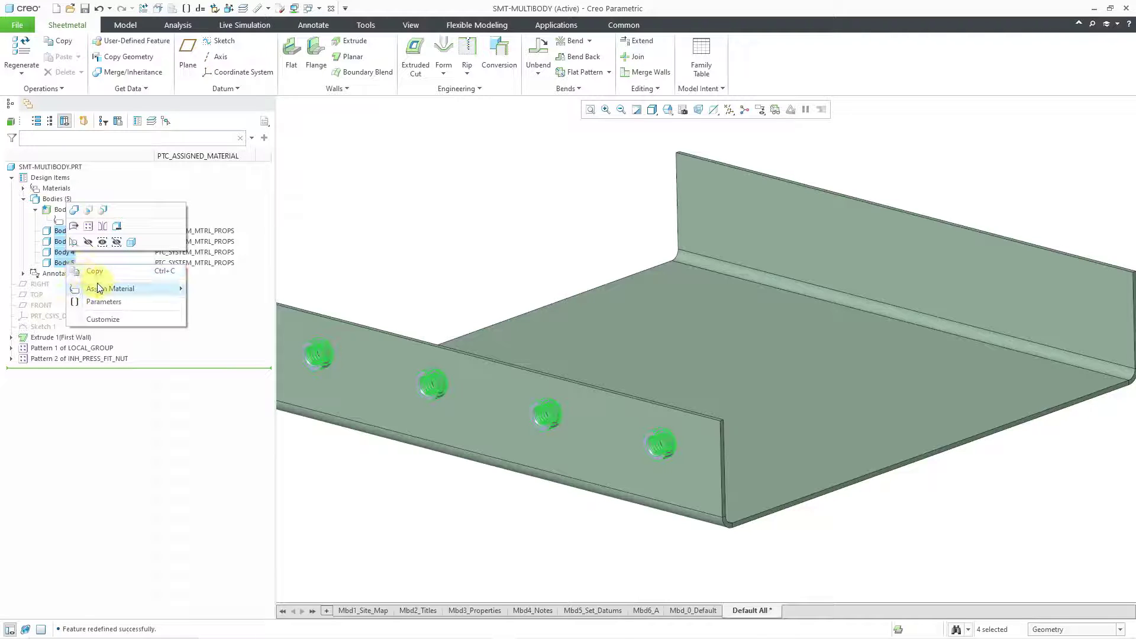
{"action": "mouse_move", "coordinate": [98, 289]}
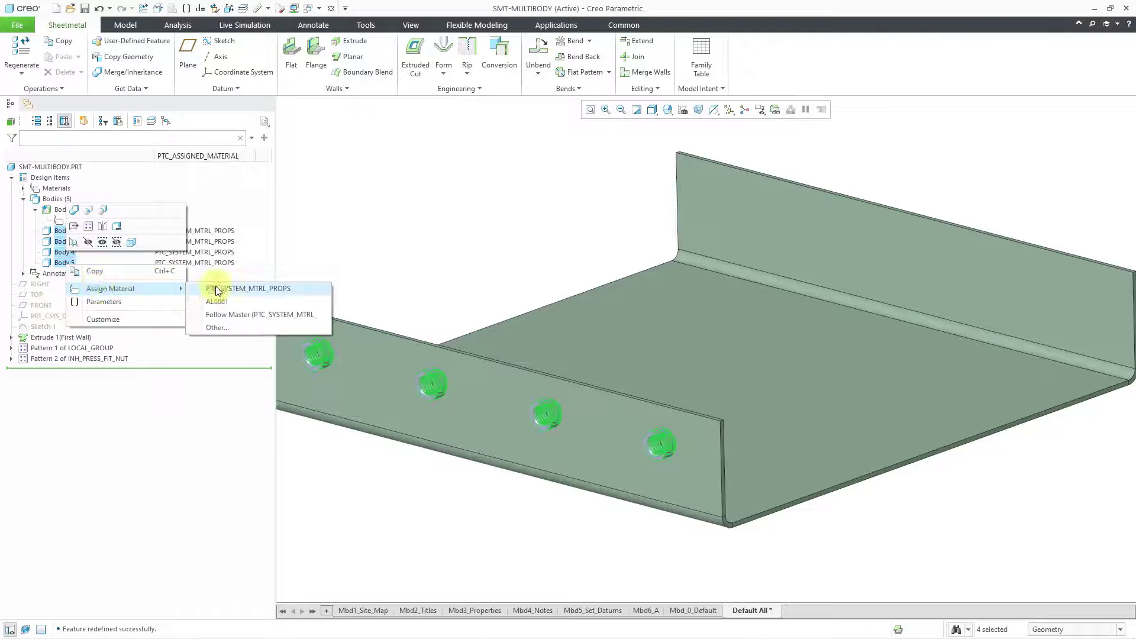
{"action": "left_click", "coordinate": [253, 330]}
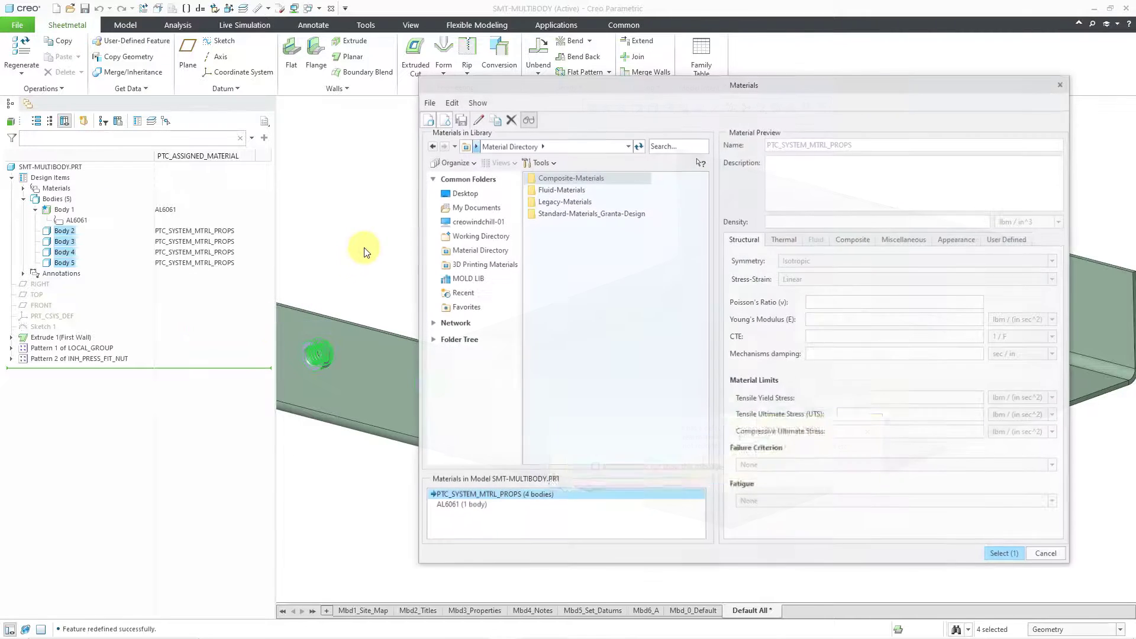
{"action": "double_click", "coordinate": [548, 202]}
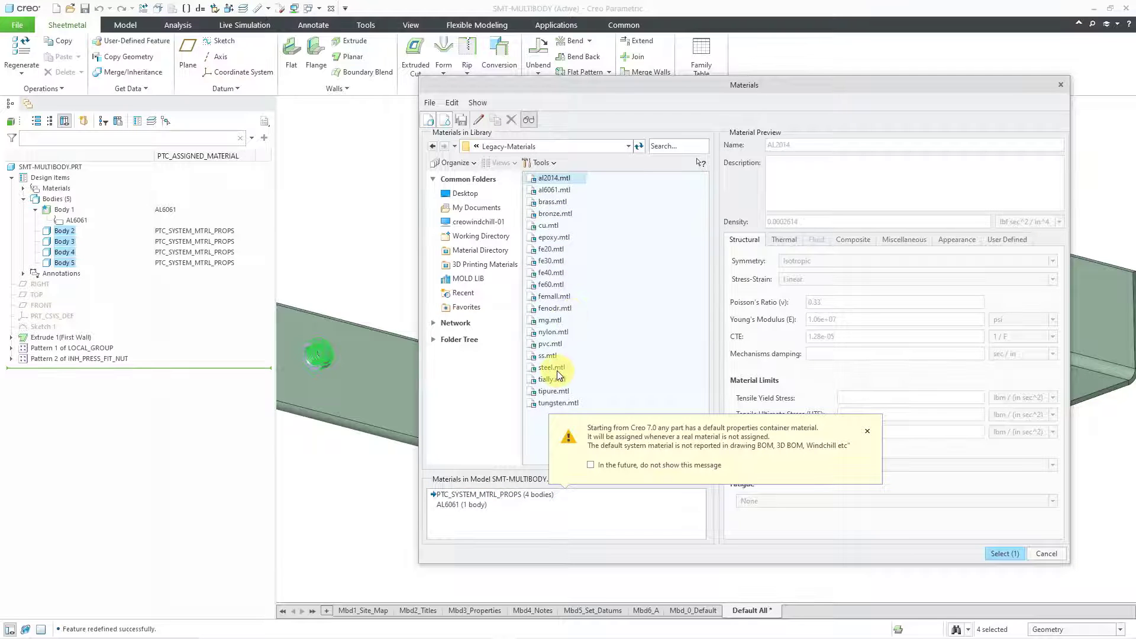
{"action": "right_click", "coordinate": [556, 368]}
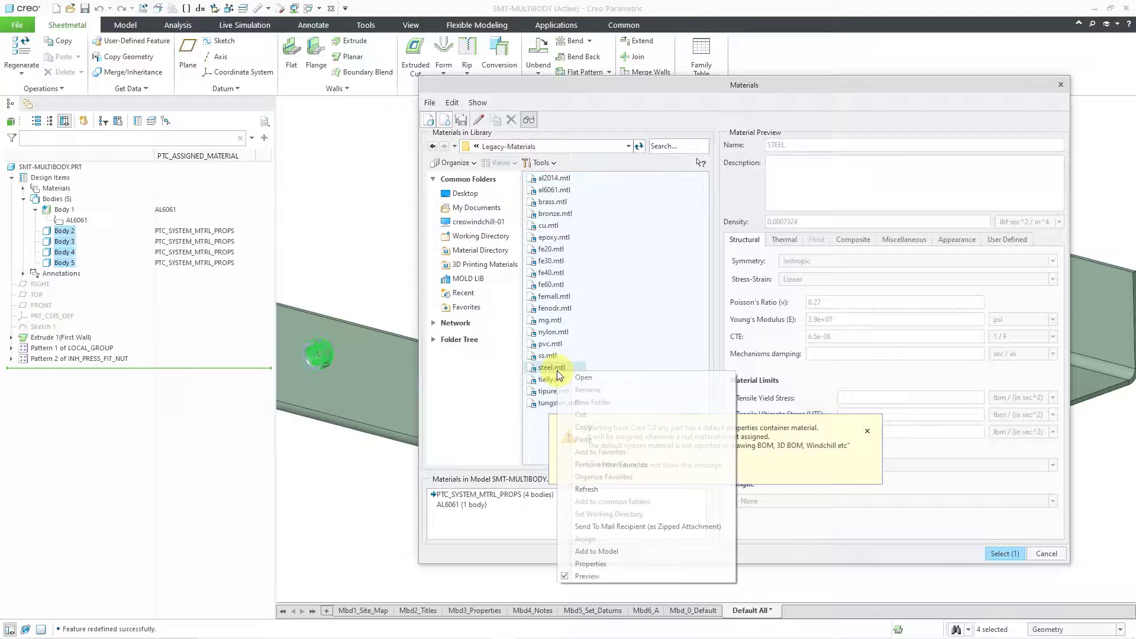
{"action": "left_click", "coordinate": [595, 551]}
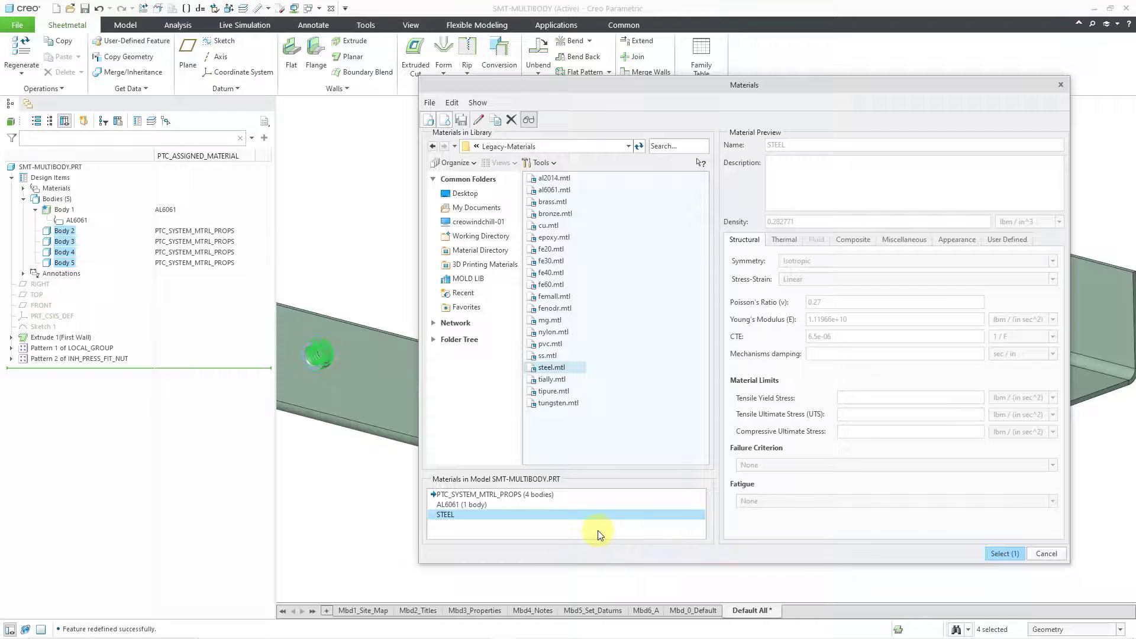
{"action": "left_click", "coordinate": [996, 553]}
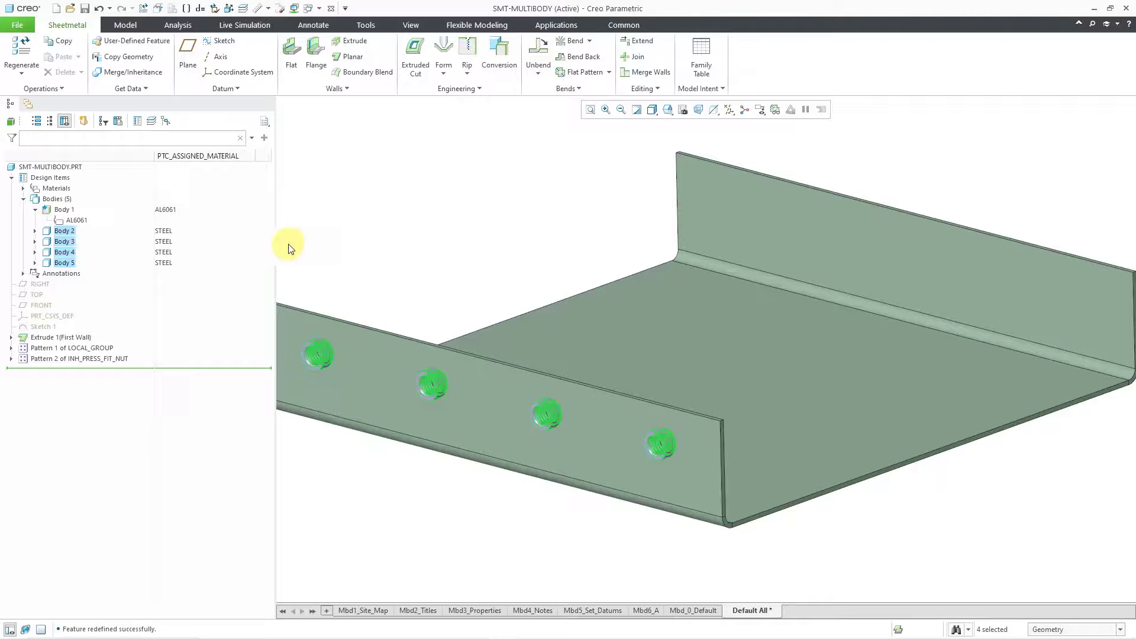
{"action": "left_click", "coordinate": [377, 230]}
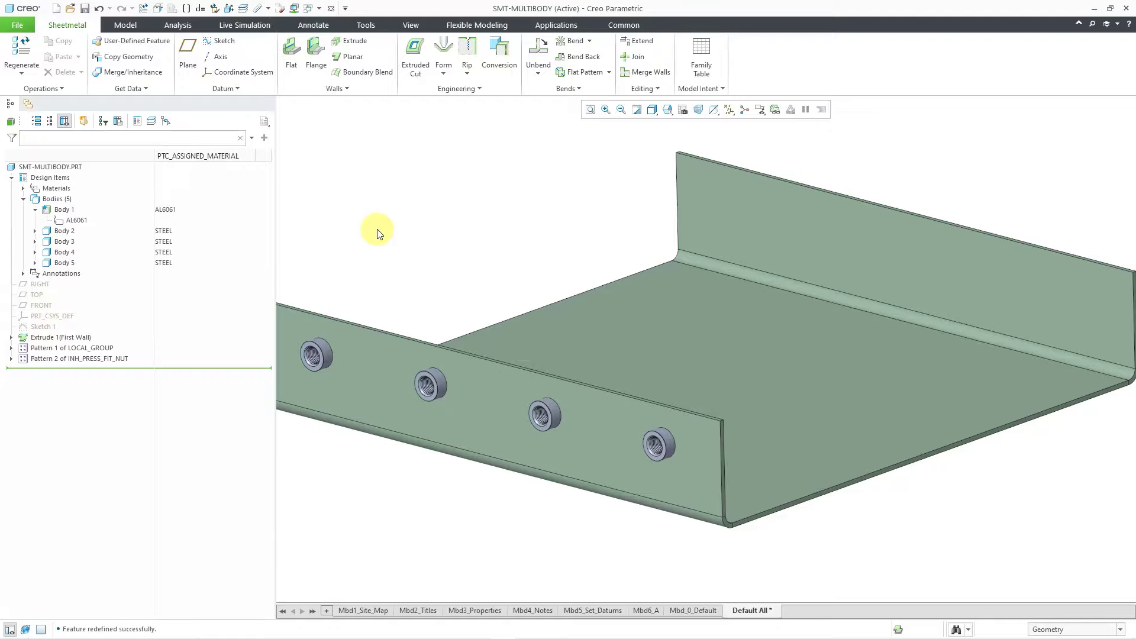